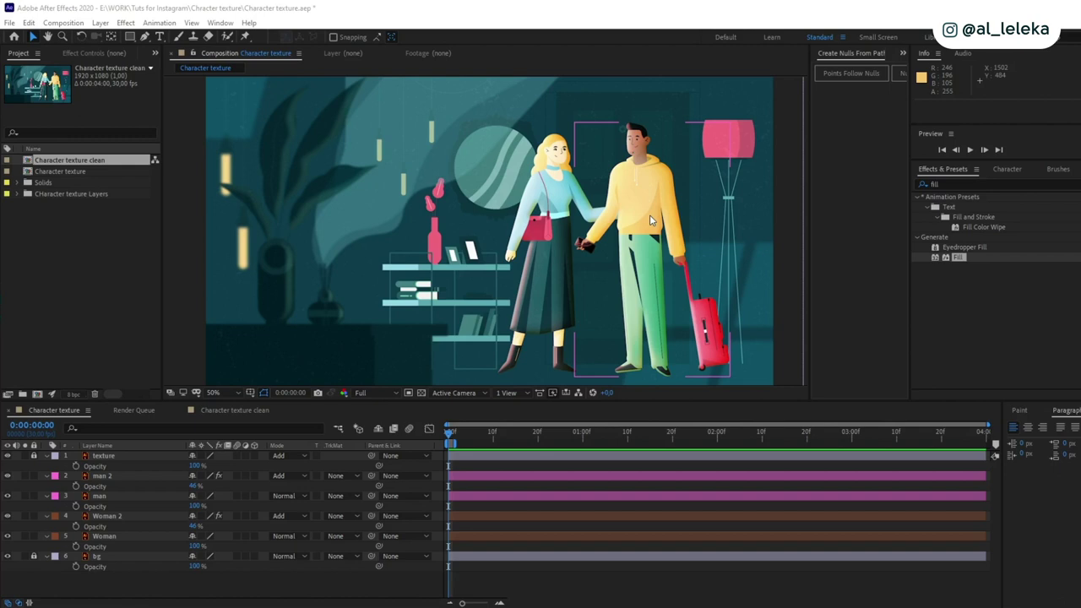
# Open the "Character texture clean" composition and solo the man layer
pyautogui.click(227, 409)
pyautogui.click(227, 411)
pyautogui.click(98, 466)
pyautogui.click(97, 466)
pyautogui.click(26, 465)
pyautogui.scroll(1, 549, 214)
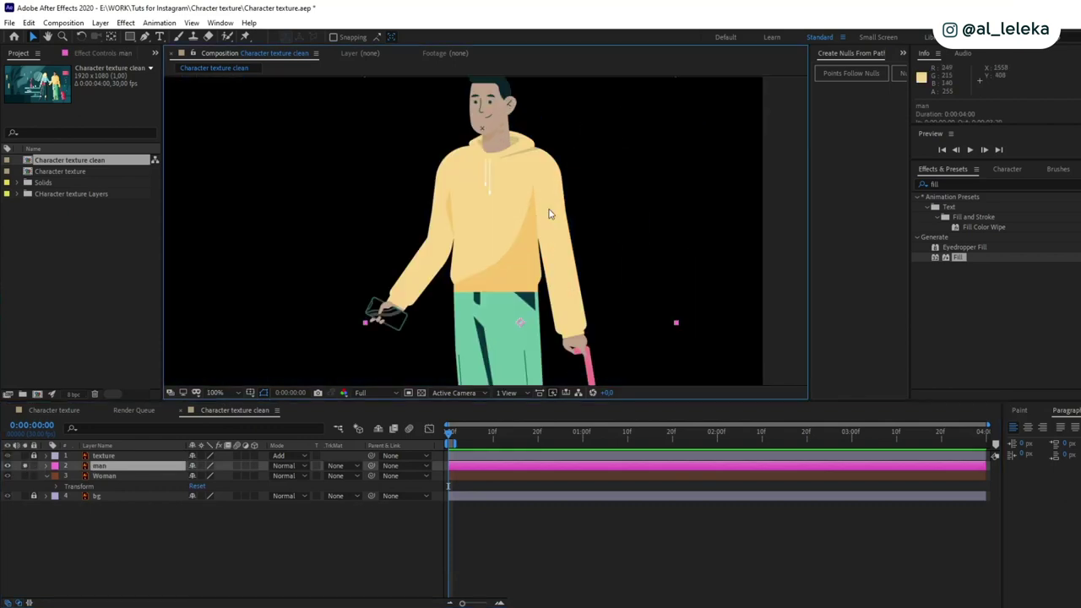
# Add a Bevel and Emboss layer style to the man layer
pyautogui.rightClick(134, 461)
pyautogui.rightClick(118, 469)
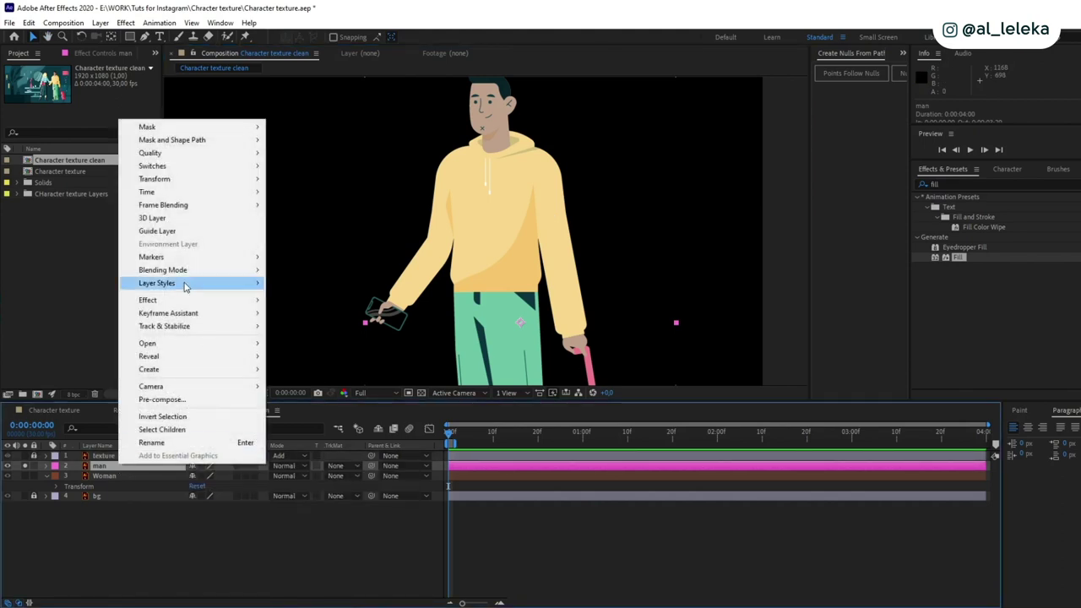
pyautogui.moveTo(189, 288)
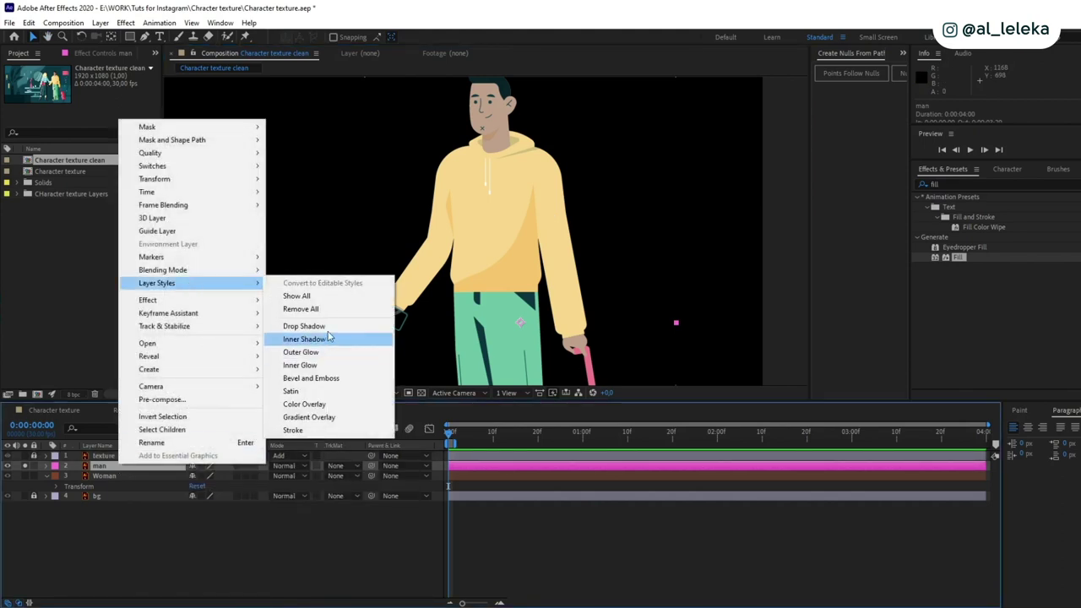
pyautogui.click(321, 379)
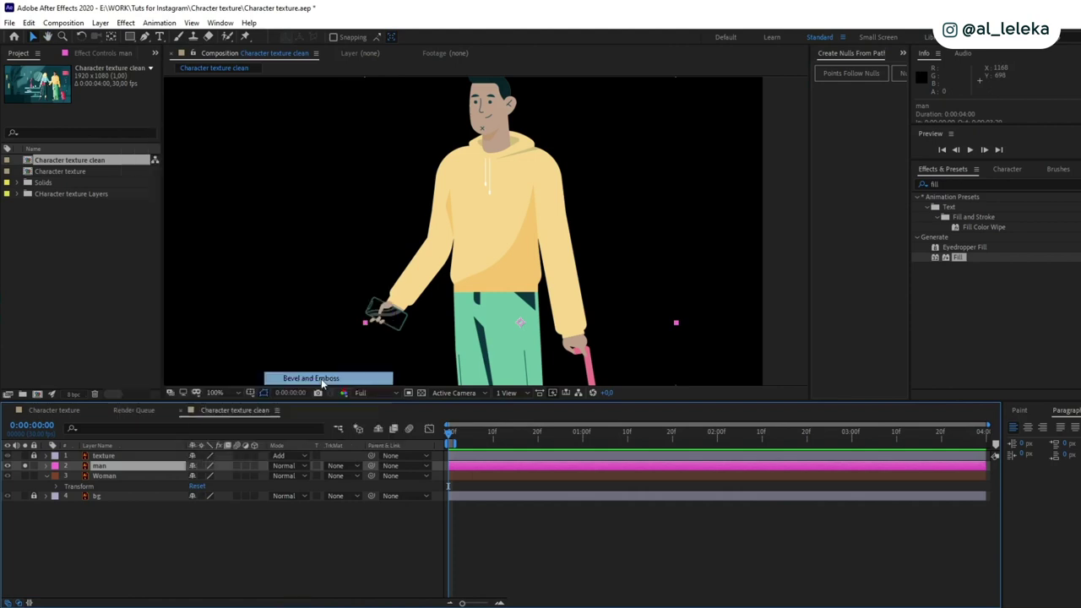
pyautogui.moveTo(532, 227); pyautogui.dragTo(510, 283)
pyautogui.scroll(2, 527, 245)
pyautogui.moveTo(394, 251); pyautogui.dragTo(414, 322)
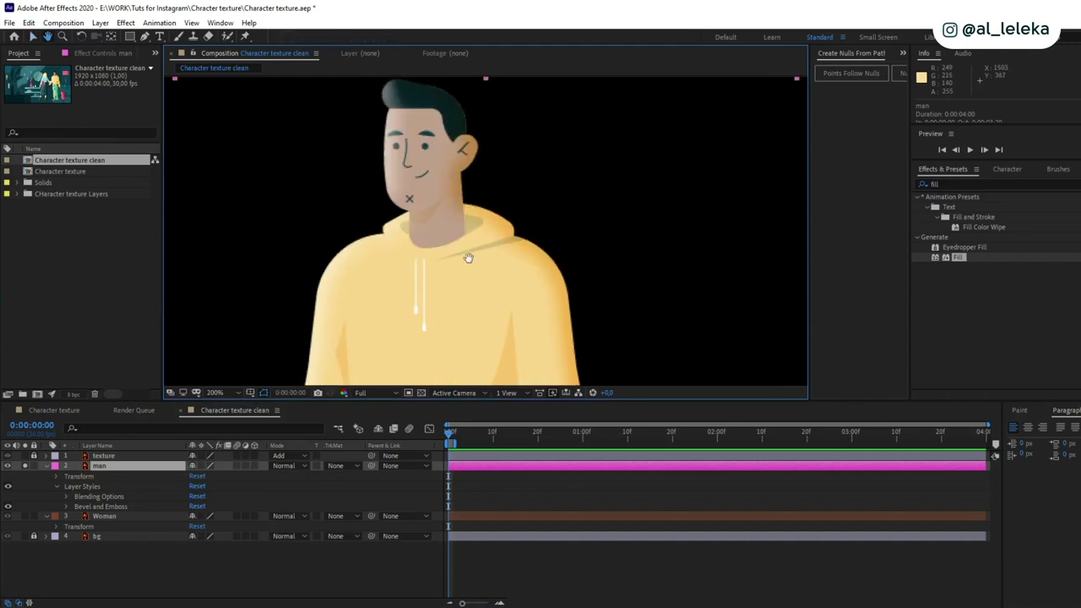
# Expand the man layer's Bevel and Emboss settings and set Depth to 415%
pyautogui.click(60, 492)
pyautogui.click(58, 486)
pyautogui.click(57, 486)
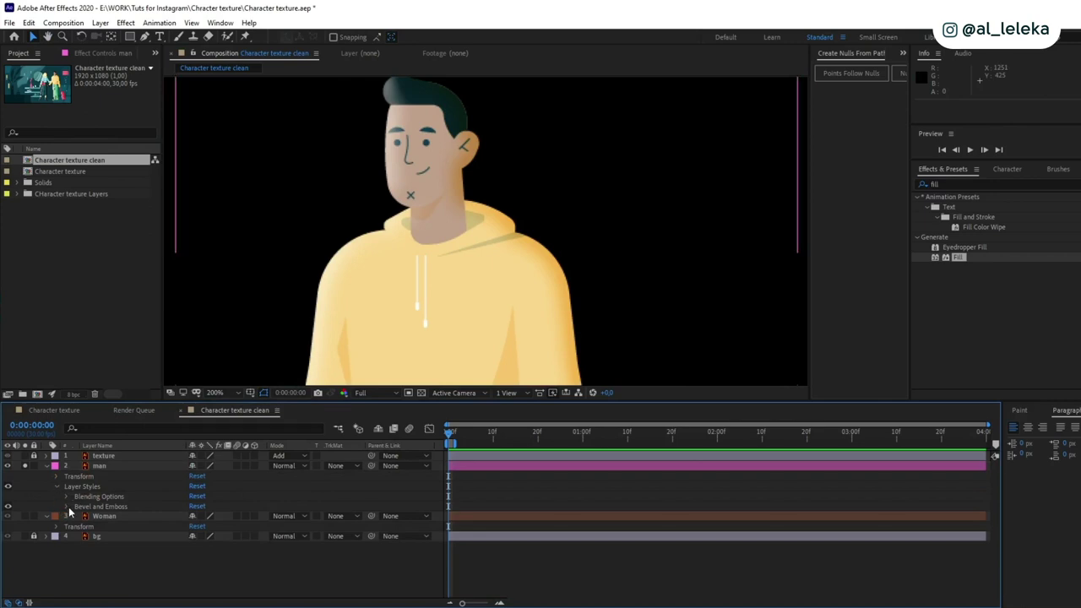
pyautogui.click(67, 506)
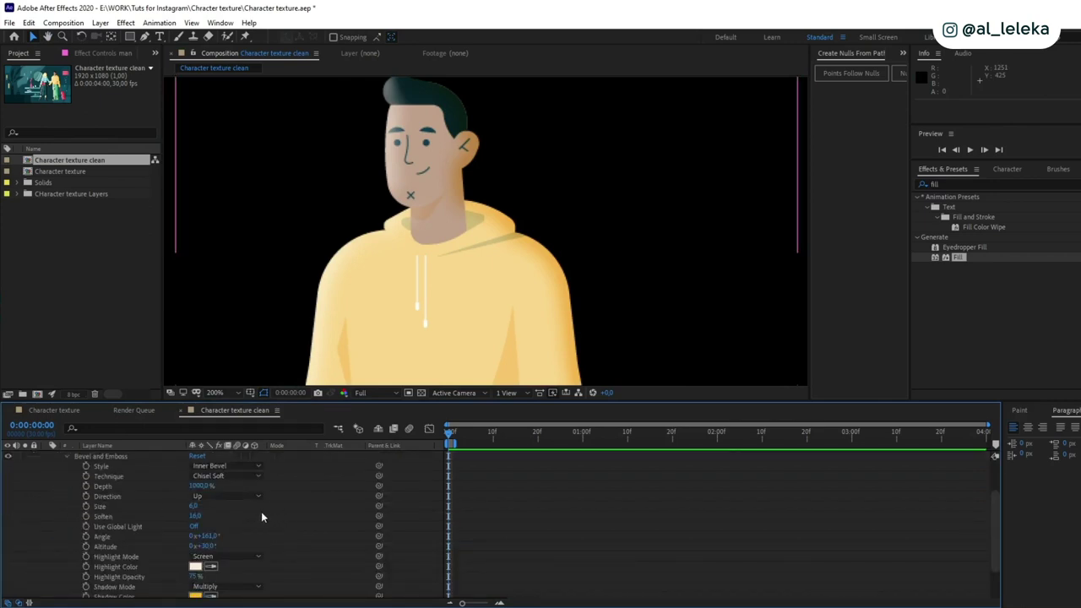
pyautogui.scroll(3, 176, 518)
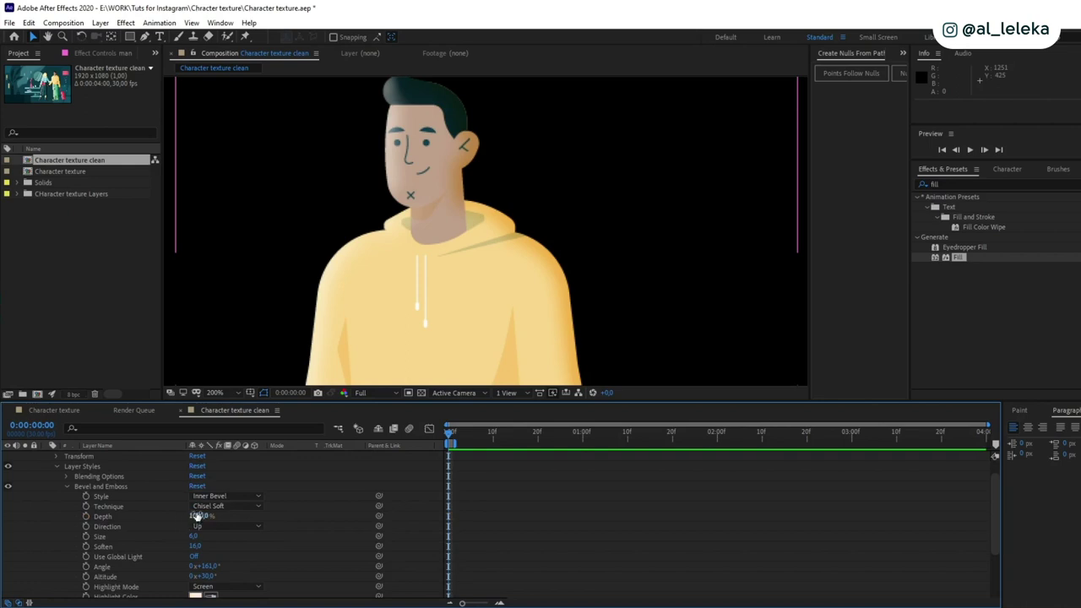
pyautogui.moveTo(201, 516); pyautogui.dragTo(178, 523)
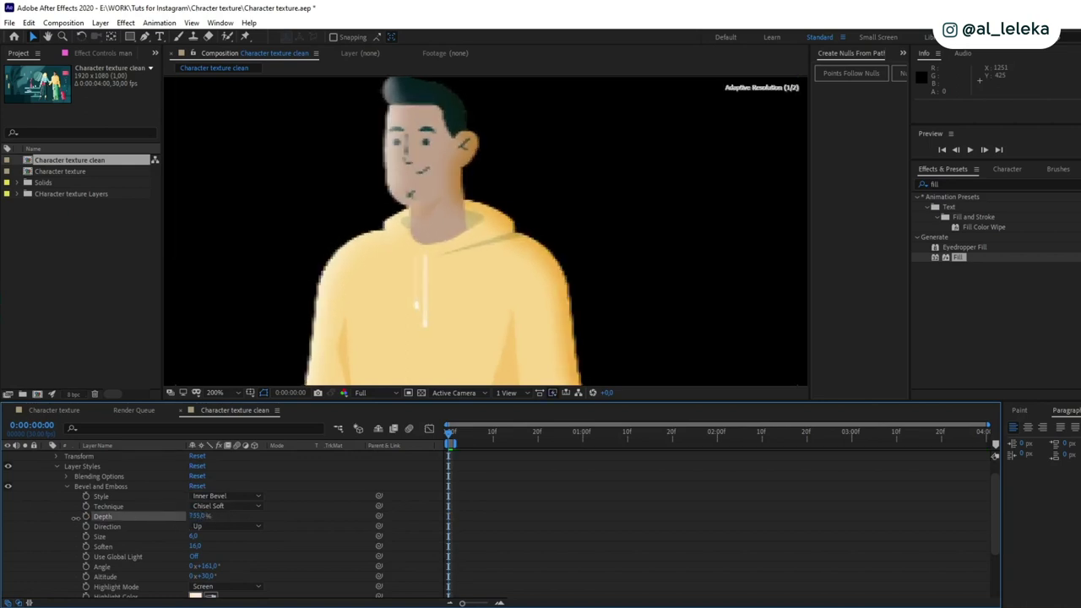
pyautogui.moveTo(76, 518); pyautogui.dragTo(77, 518)
pyautogui.moveTo(198, 515); pyautogui.dragTo(18, 526)
pyautogui.moveTo(197, 516); pyautogui.dragTo(4, 516)
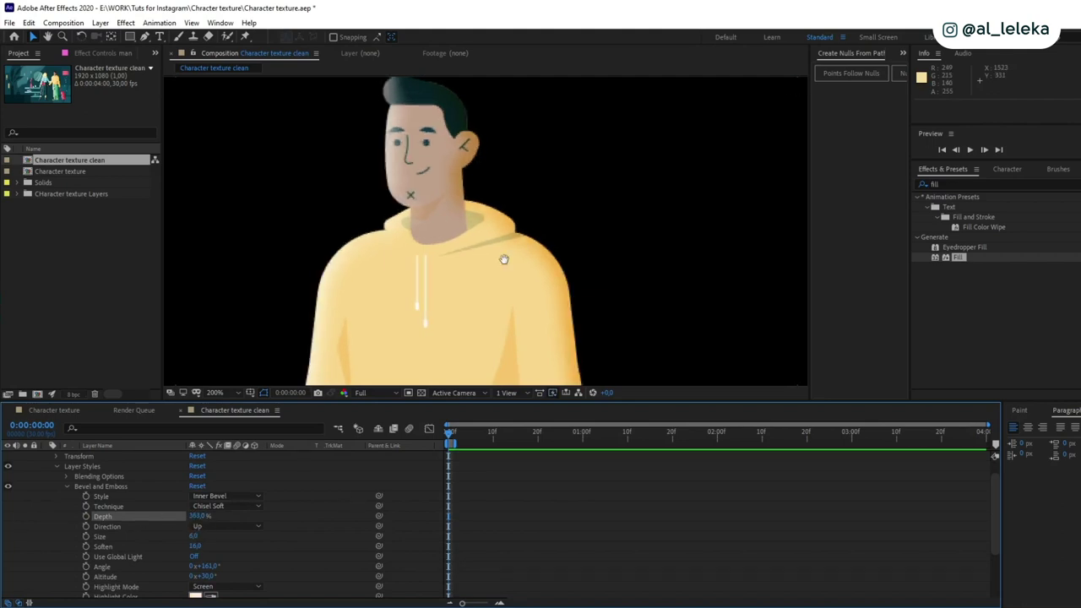
pyautogui.moveTo(504, 259); pyautogui.dragTo(461, 95)
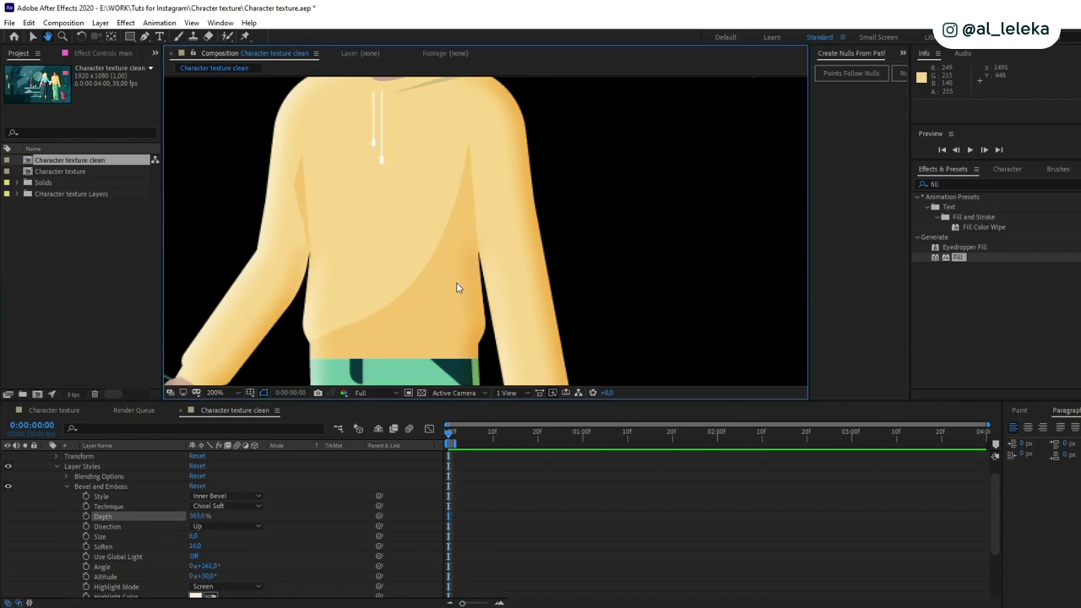
pyautogui.moveTo(366, 164); pyautogui.dragTo(396, 314)
pyautogui.moveTo(246, 519); pyautogui.dragTo(287, 519)
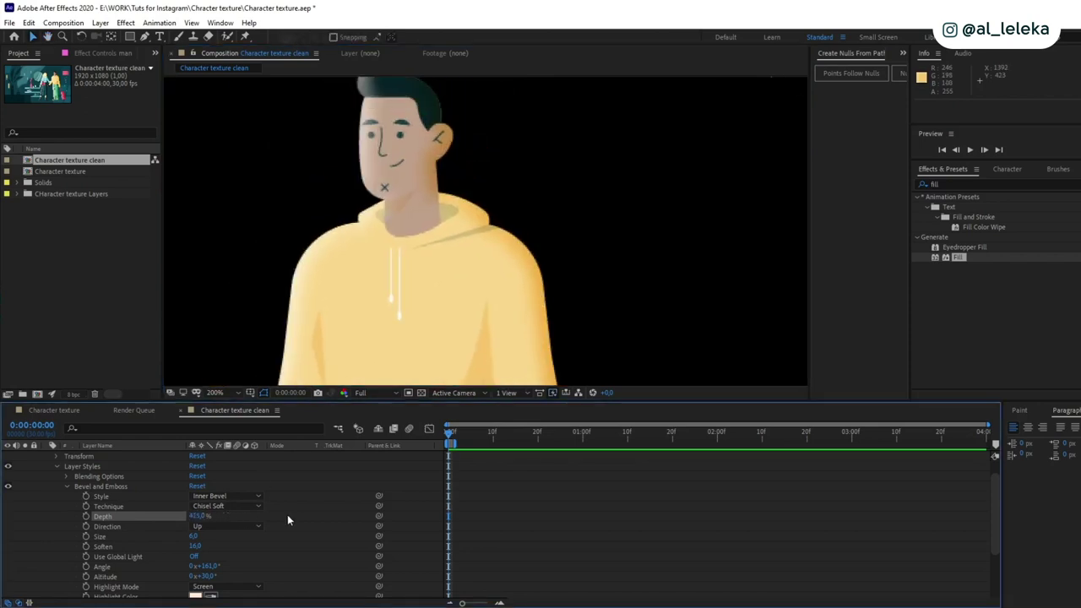
# Try a Bevel and Emboss Size of 26 and inspect the hoodie's shading
pyautogui.moveTo(194, 537)
pyautogui.mouseDown()
pyautogui.moveTo(172, 543)
pyautogui.moveTo(194, 541)
pyautogui.mouseUp()
pyautogui.press('space')
pyautogui.moveTo(473, 335); pyautogui.dragTo(468, 217)
pyautogui.moveTo(457, 277); pyautogui.dragTo(434, 259)
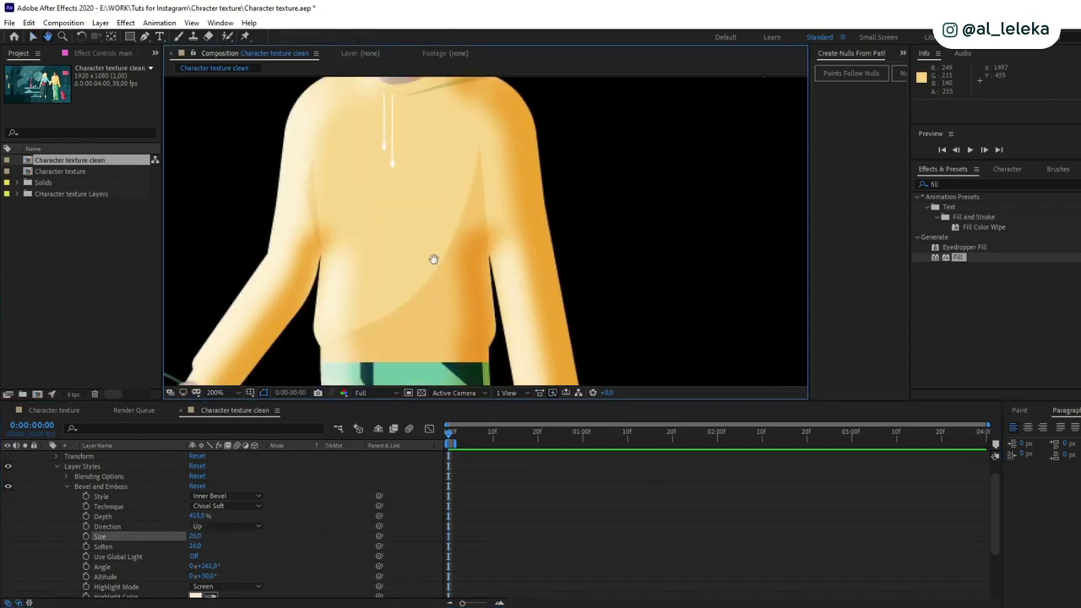
# Return from the oversized bevel and set the Bevel and Emboss Size to 7
pyautogui.moveTo(195, 536); pyautogui.dragTo(193, 537)
pyautogui.click(193, 536)
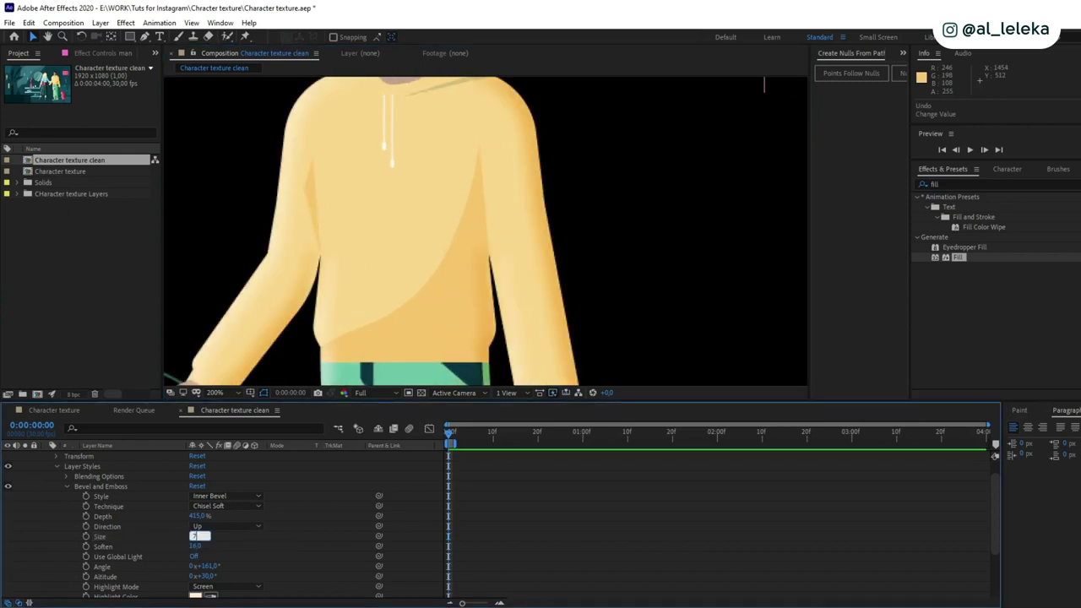
pyautogui.press('Return')
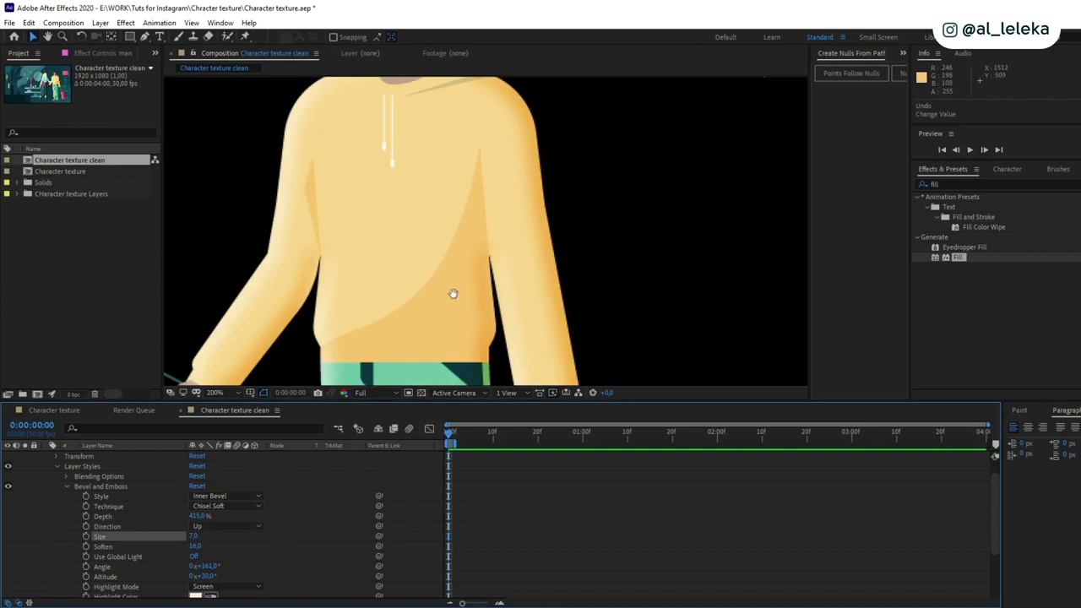
# Try a Soften value of 0 on the bevel and inspect the hard edges around the sleeve
pyautogui.moveTo(461, 351); pyautogui.dragTo(464, 299)
pyautogui.scroll(-3, 184, 558)
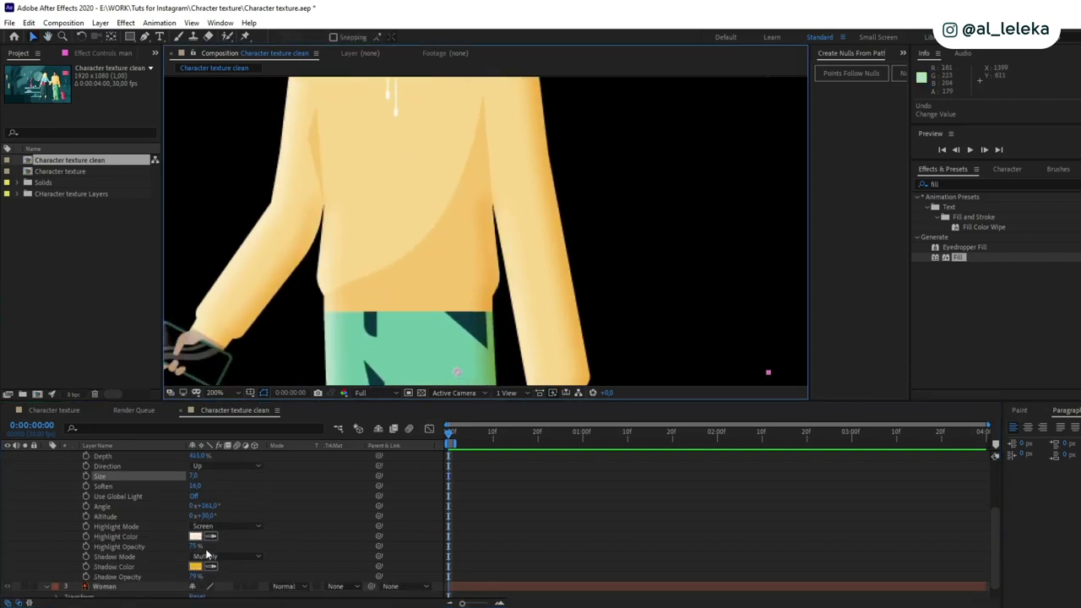
pyautogui.moveTo(194, 486)
pyautogui.mouseDown()
pyautogui.moveTo(175, 485)
pyautogui.moveTo(211, 485)
pyautogui.moveTo(126, 484)
pyautogui.moveTo(135, 485)
pyautogui.mouseUp()
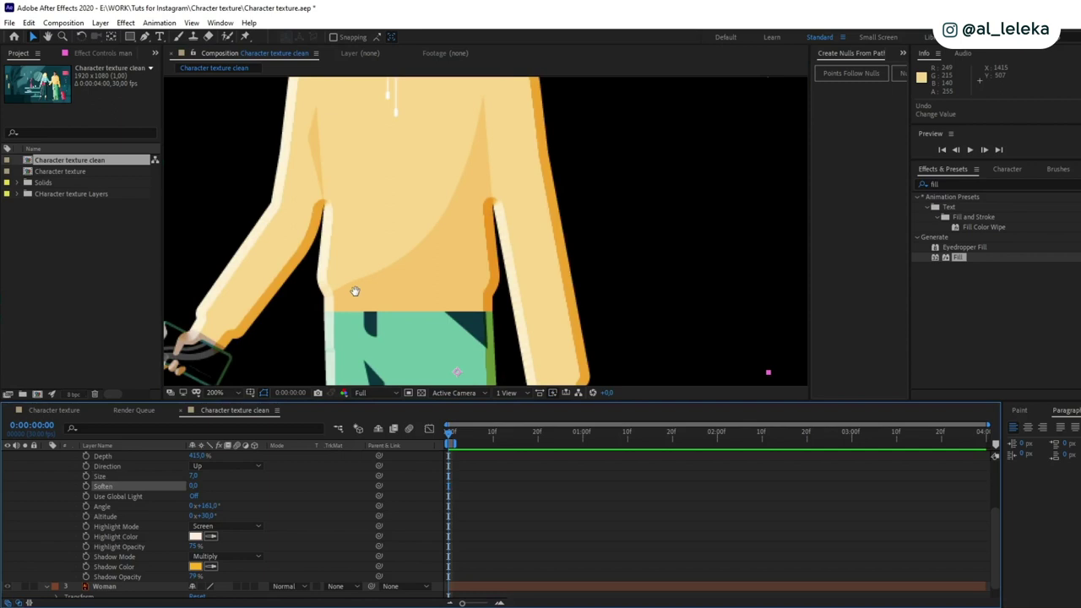
pyautogui.moveTo(354, 291); pyautogui.dragTo(371, 327)
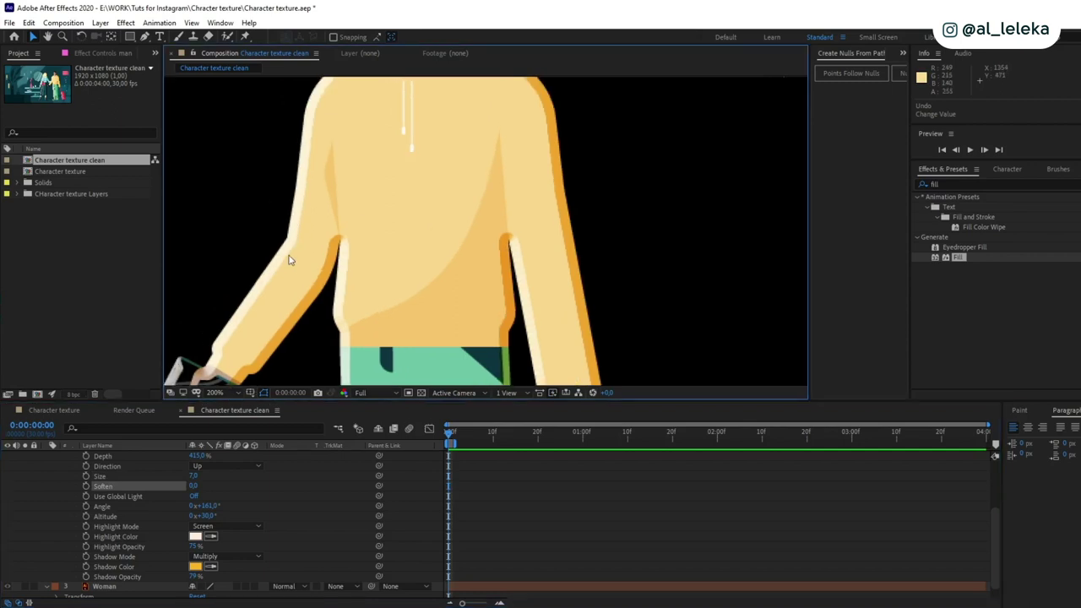
pyautogui.scroll(2, 296, 263)
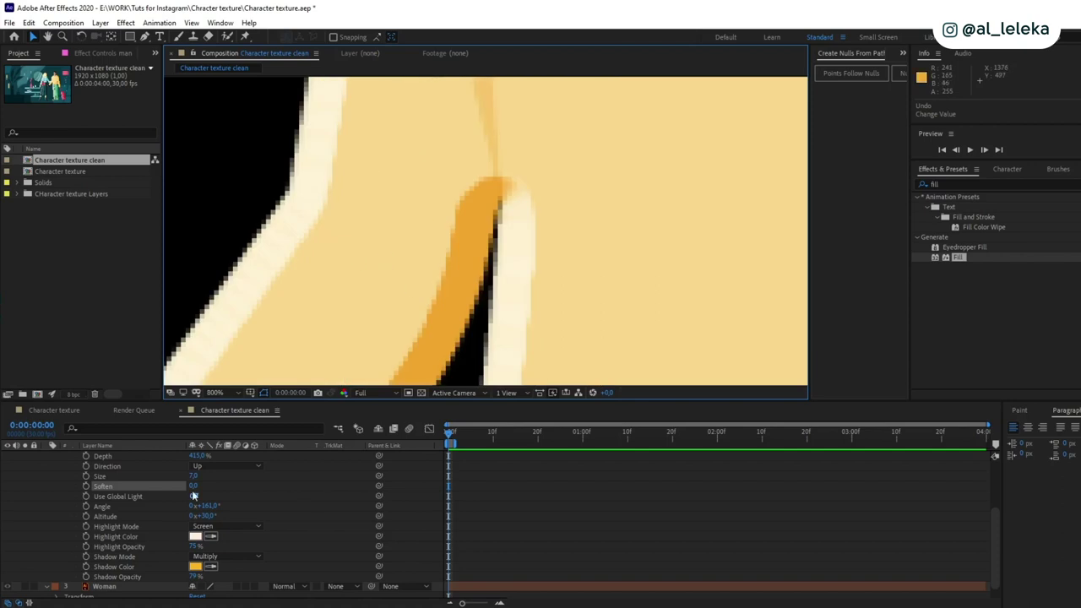
# Set the Bevel and Emboss Soften value to 8.7 for smoother shading on the hoodie
pyautogui.moveTo(194, 486); pyautogui.dragTo(249, 486)
pyautogui.scroll(-1, 523, 293)
pyautogui.press('space')
pyautogui.moveTo(568, 278); pyautogui.dragTo(377, 229)
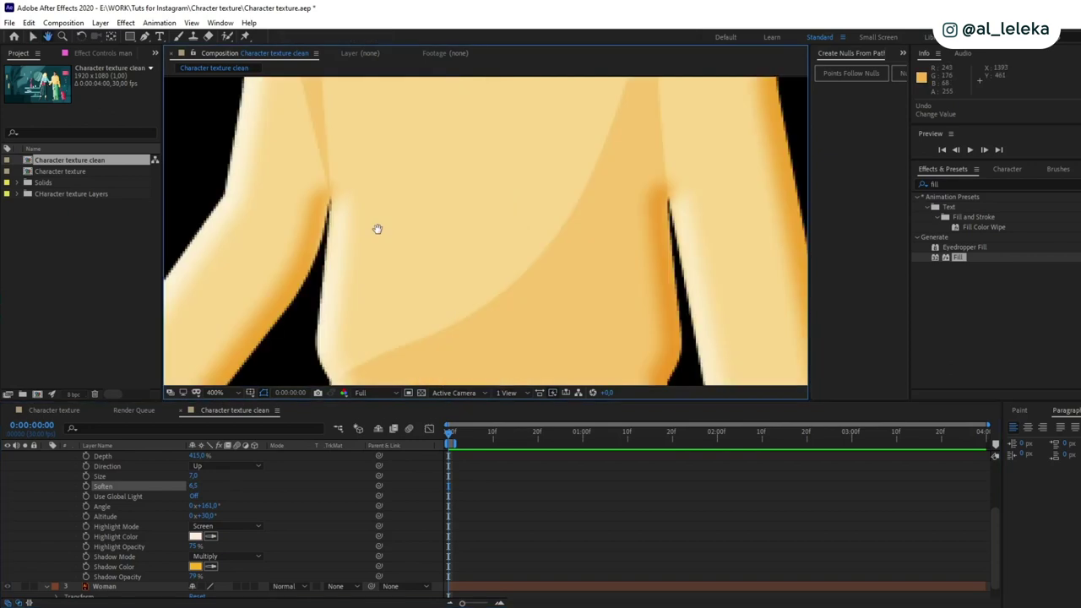
pyautogui.moveTo(599, 266); pyautogui.dragTo(561, 273)
pyautogui.moveTo(192, 487); pyautogui.dragTo(206, 492)
pyautogui.scroll(-1, 605, 211)
pyautogui.press('space')
pyautogui.moveTo(613, 221); pyautogui.dragTo(559, 265)
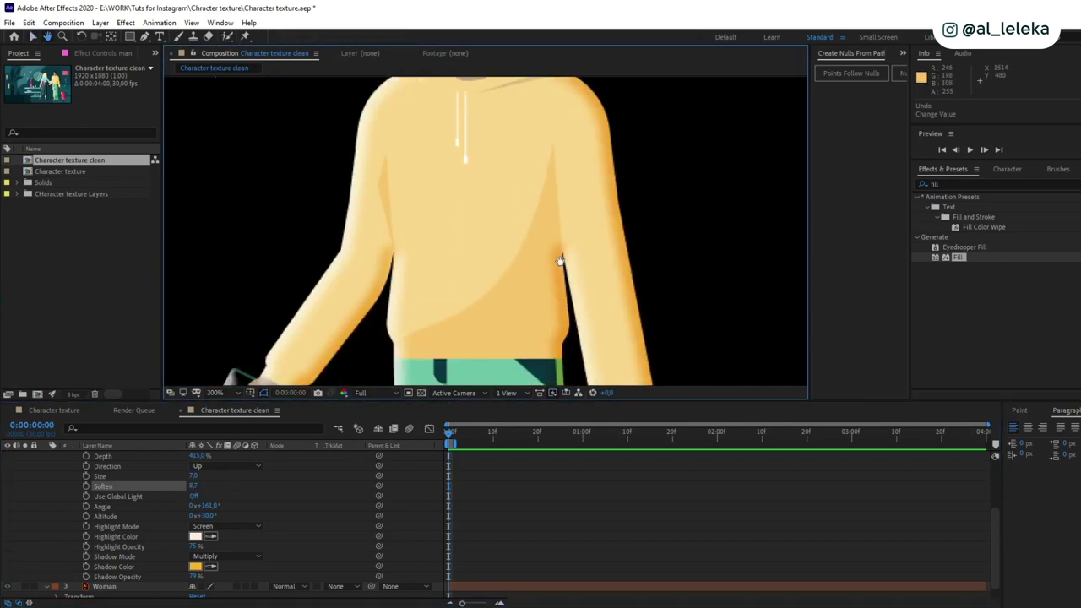
pyautogui.click(247, 540)
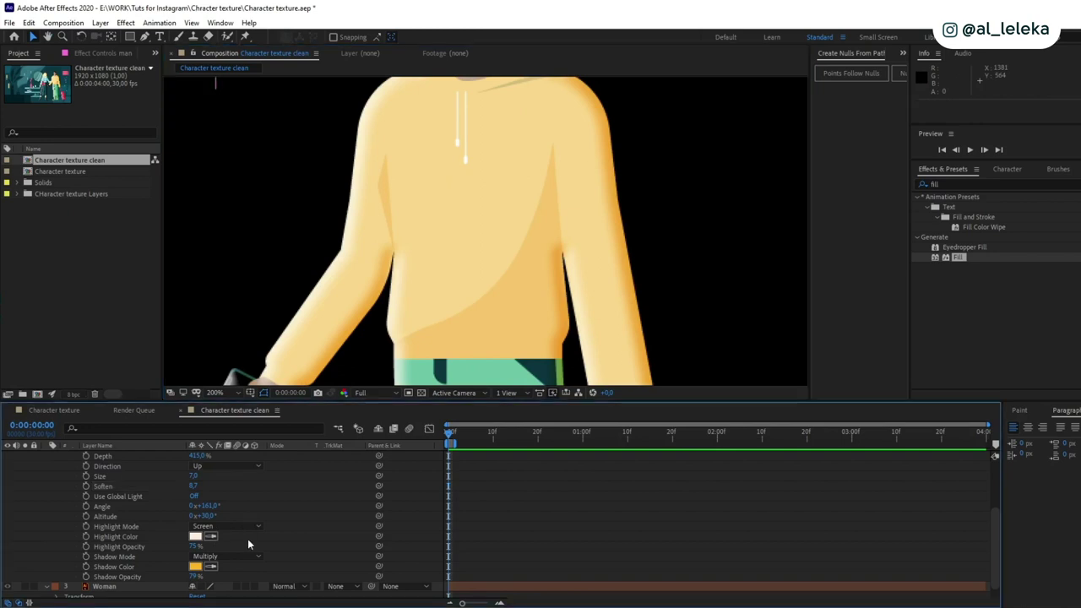
pyautogui.click(207, 526)
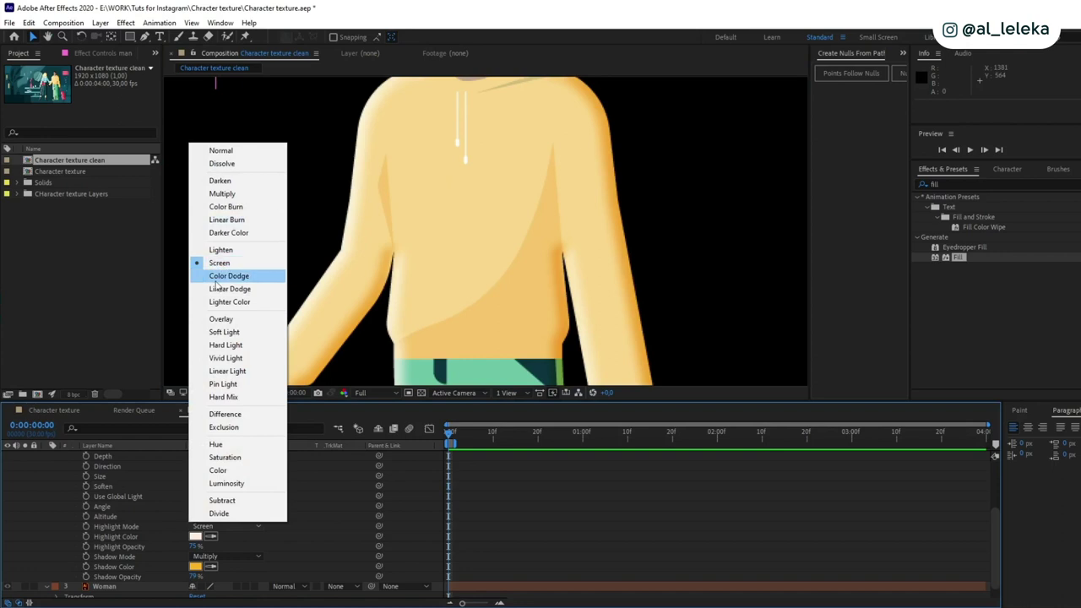
pyautogui.click(312, 549)
# Set the Bevel and Emboss highlight color to the pale cream FFF0E5
pyautogui.click(195, 537)
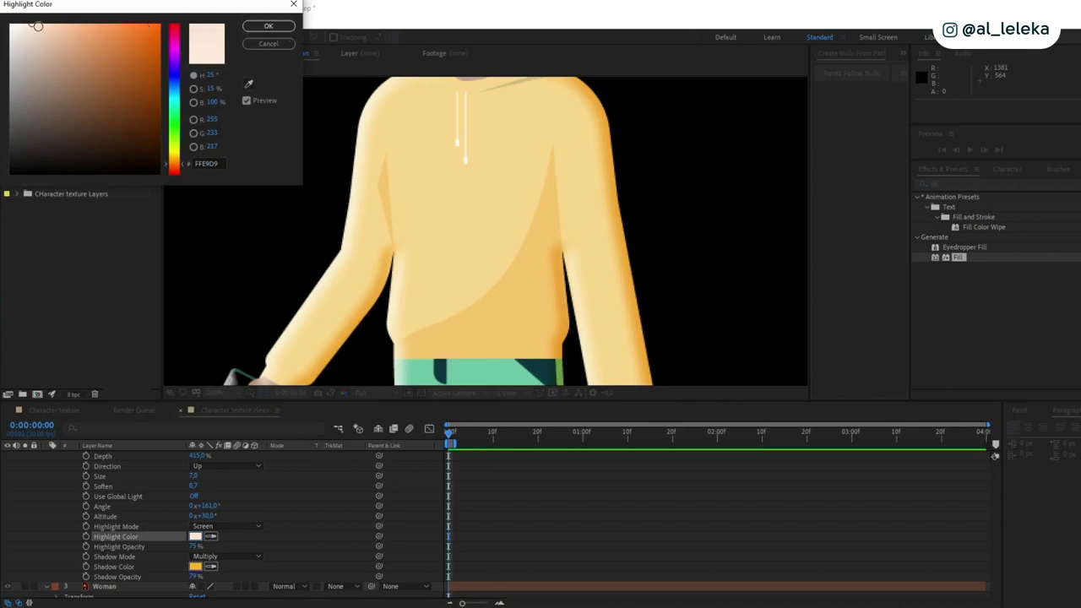
pyautogui.click(34, 27)
pyautogui.moveTo(35, 25); pyautogui.dragTo(23, 19)
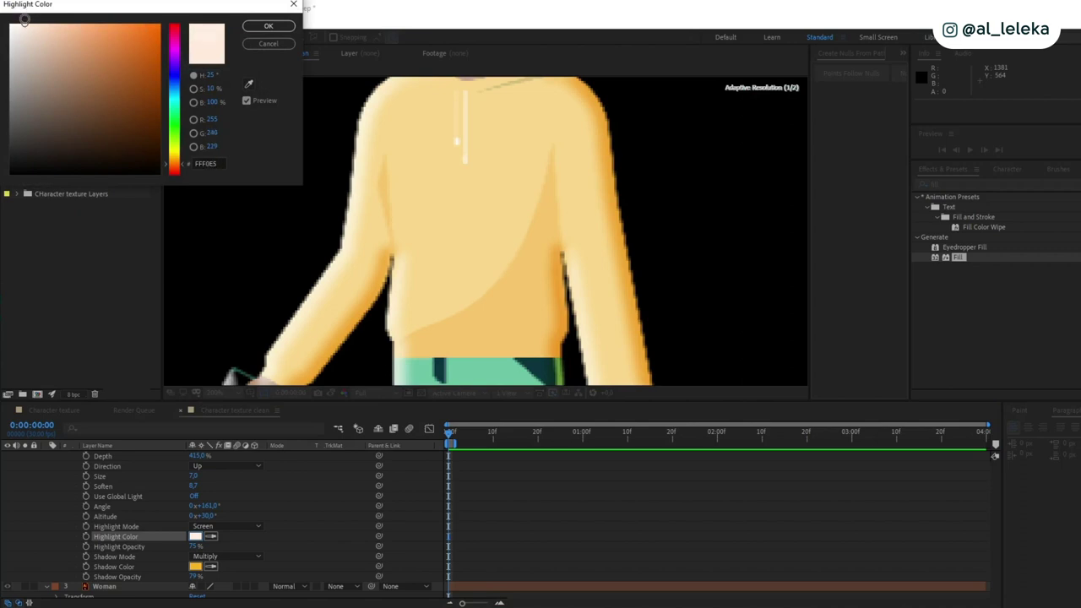
pyautogui.click(269, 26)
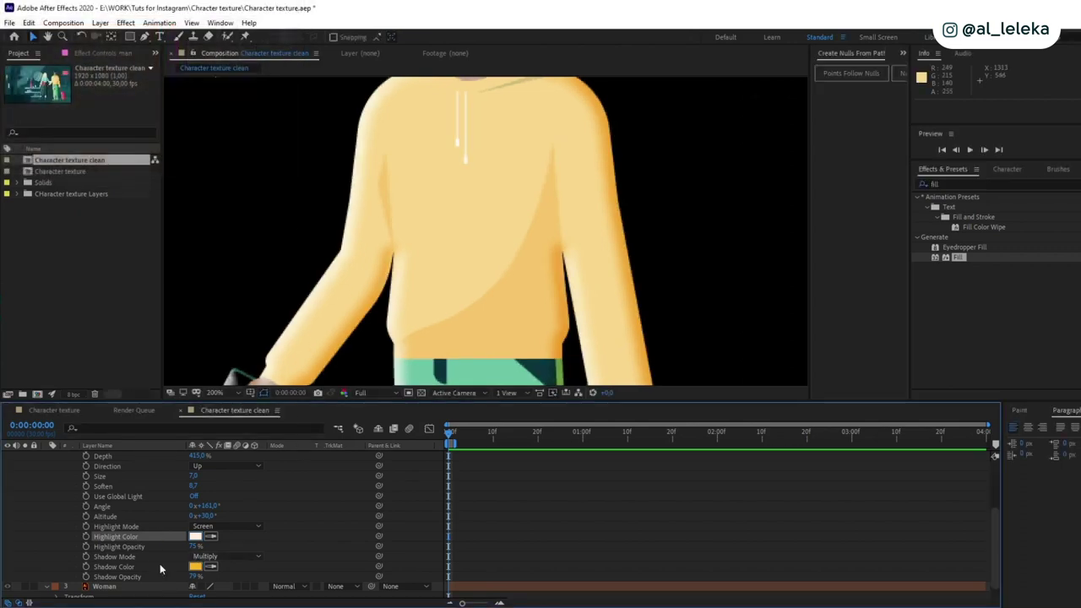
# Try a black 000000 shadow color with the Multiply shadow mode, and undo the color change
pyautogui.click(221, 558)
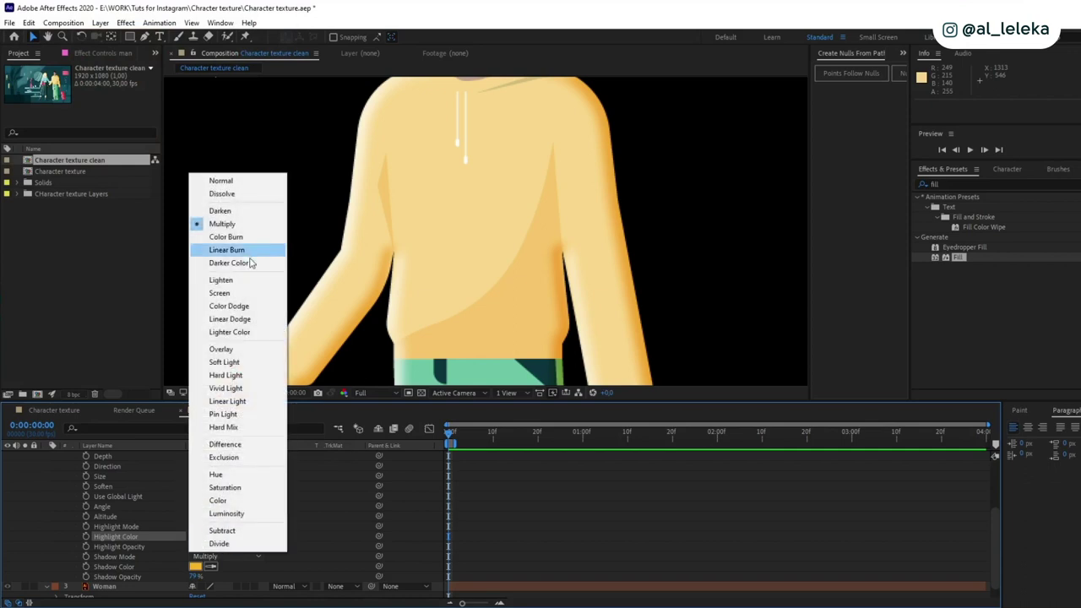
pyautogui.click(223, 225)
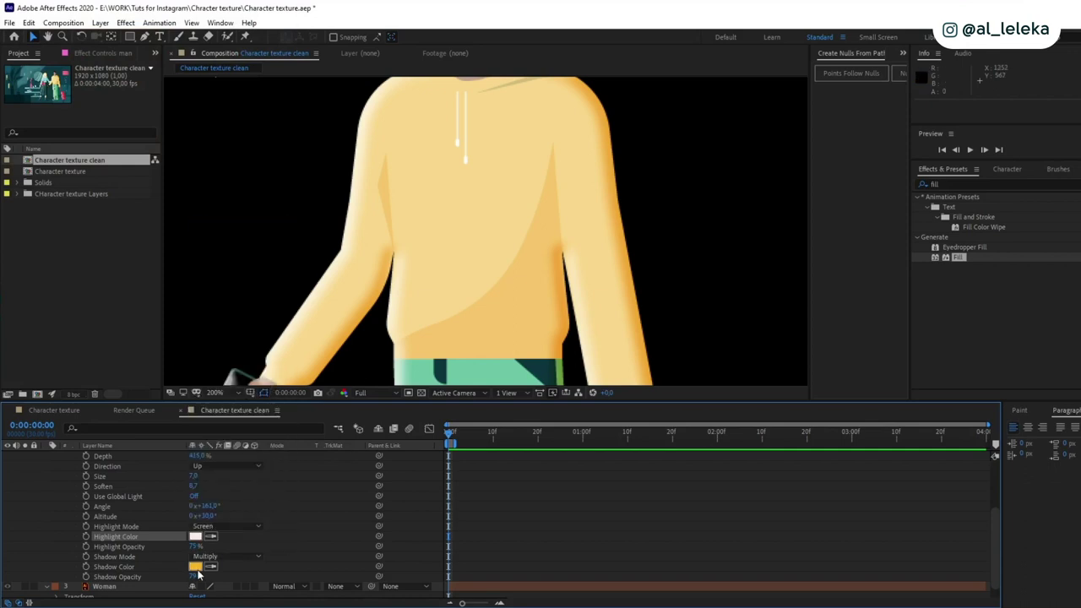
pyautogui.click(196, 567)
pyautogui.write('000000')
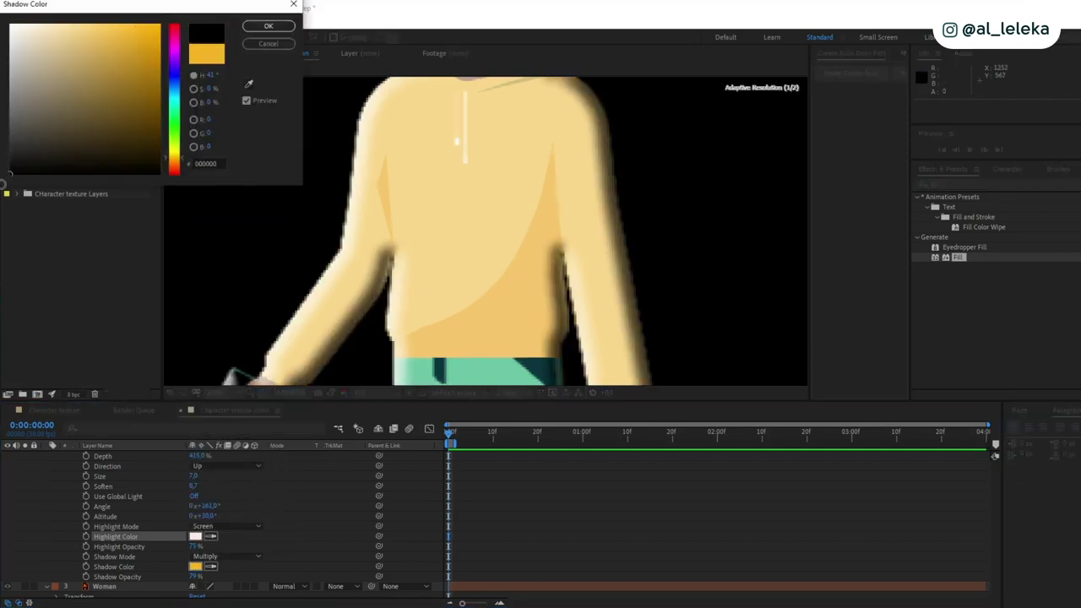
pyautogui.click(267, 26)
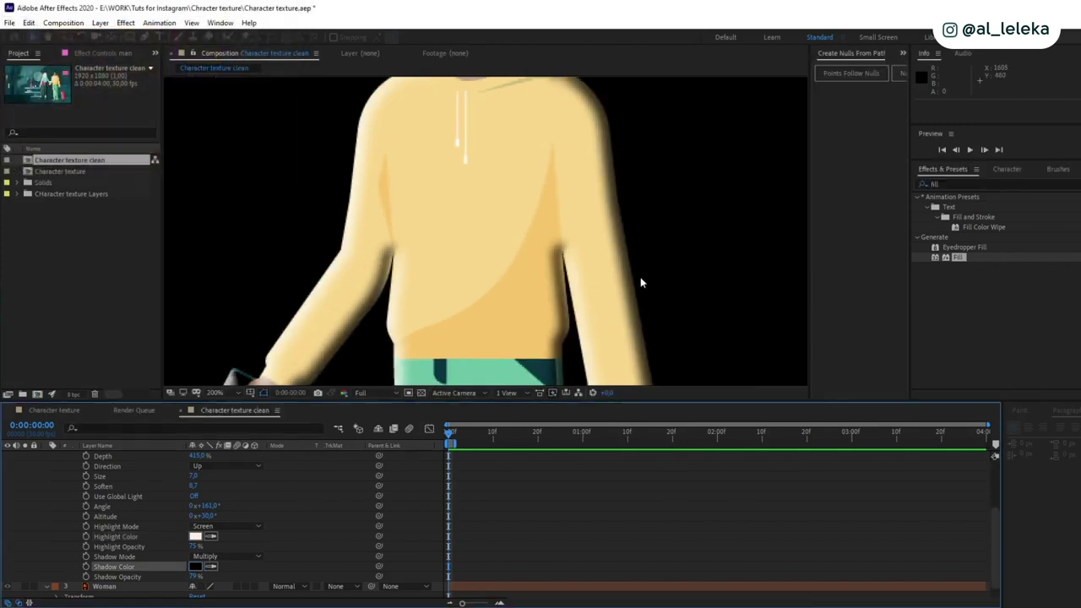
pyautogui.scroll(-1, 640, 275)
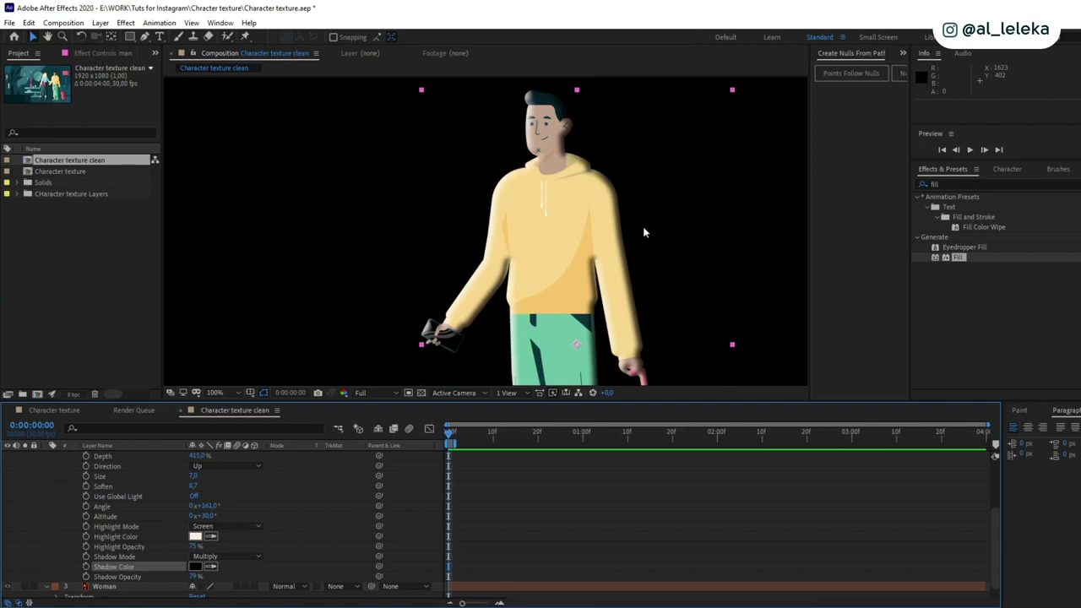
pyautogui.hotkey('ctrl', 'z')
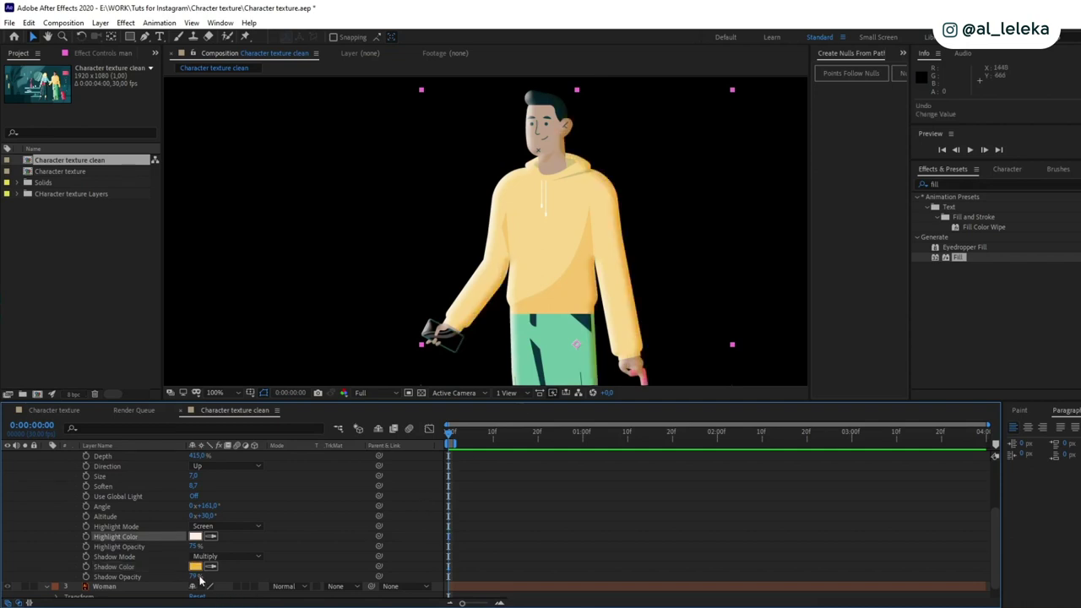
pyautogui.click(195, 567)
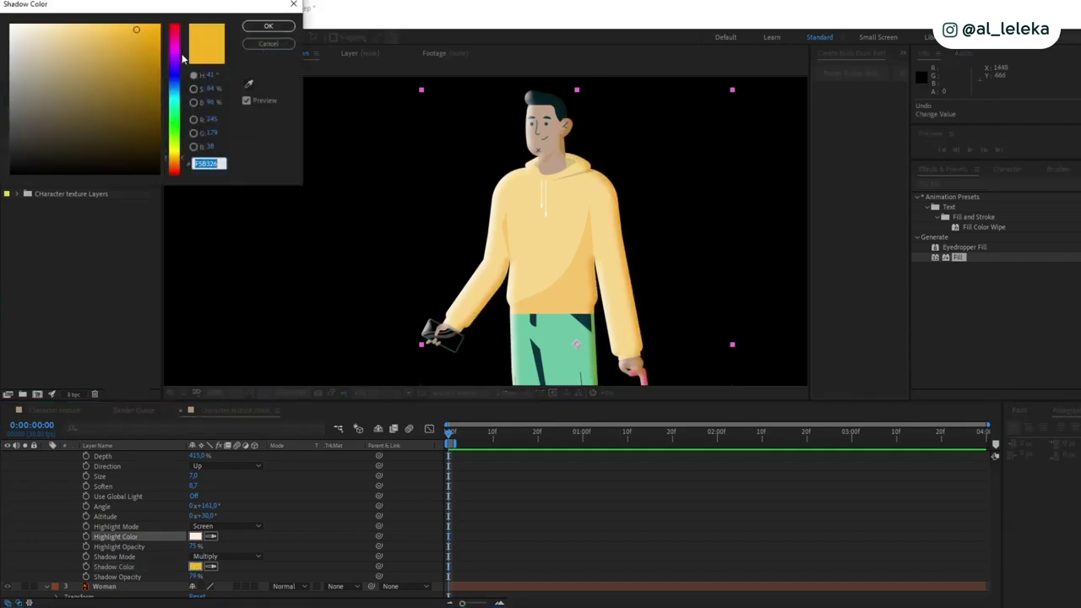
pyautogui.click(267, 44)
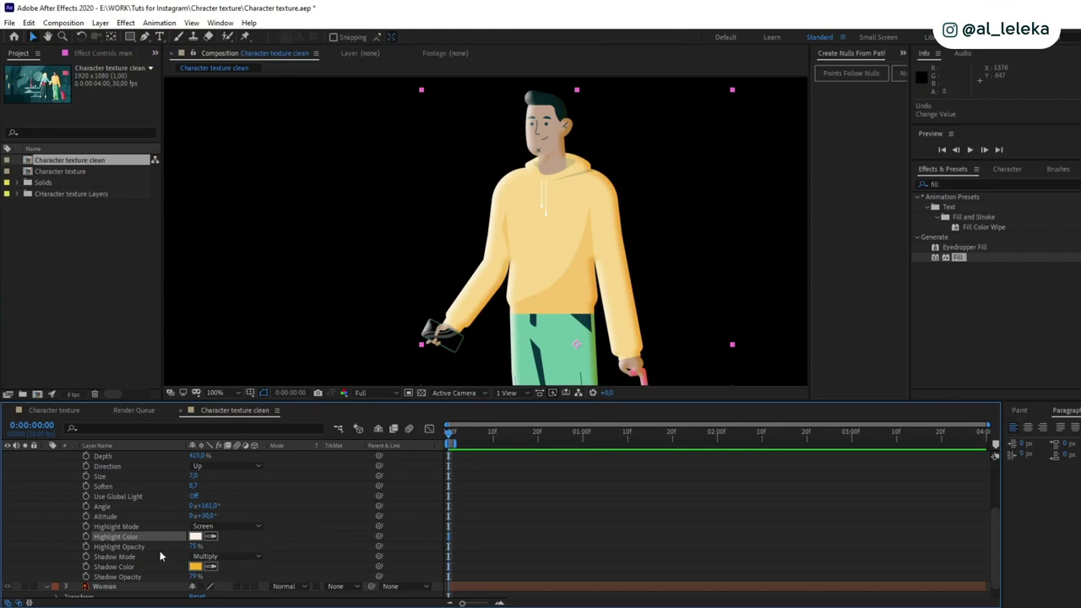
pyautogui.scroll(3, 147, 541)
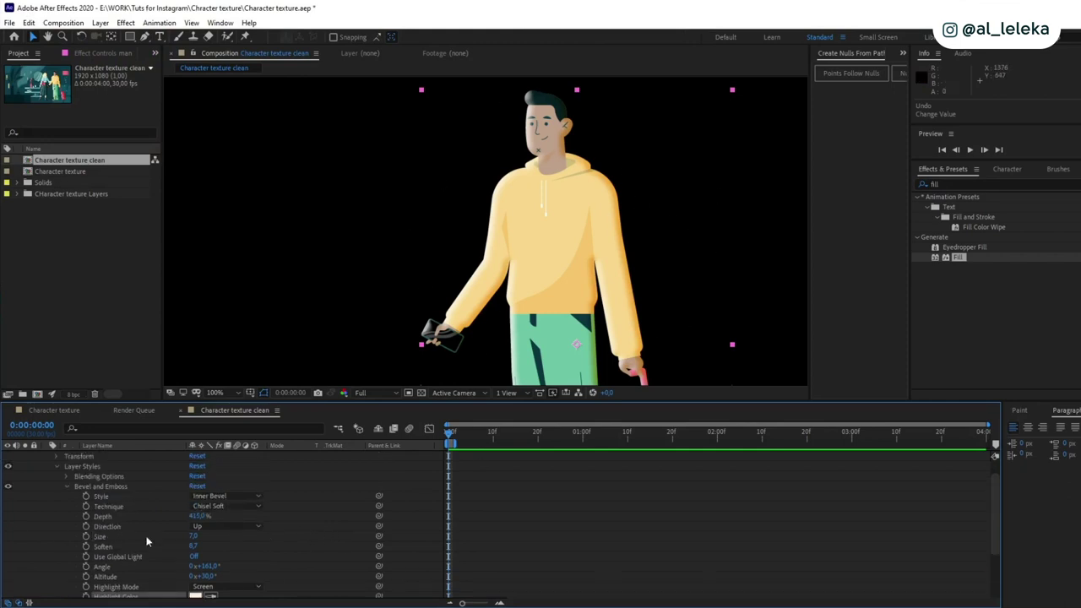
# Choose Chisel Soft as the Bevel and Emboss technique and collapse the style's settings
pyautogui.click(223, 507)
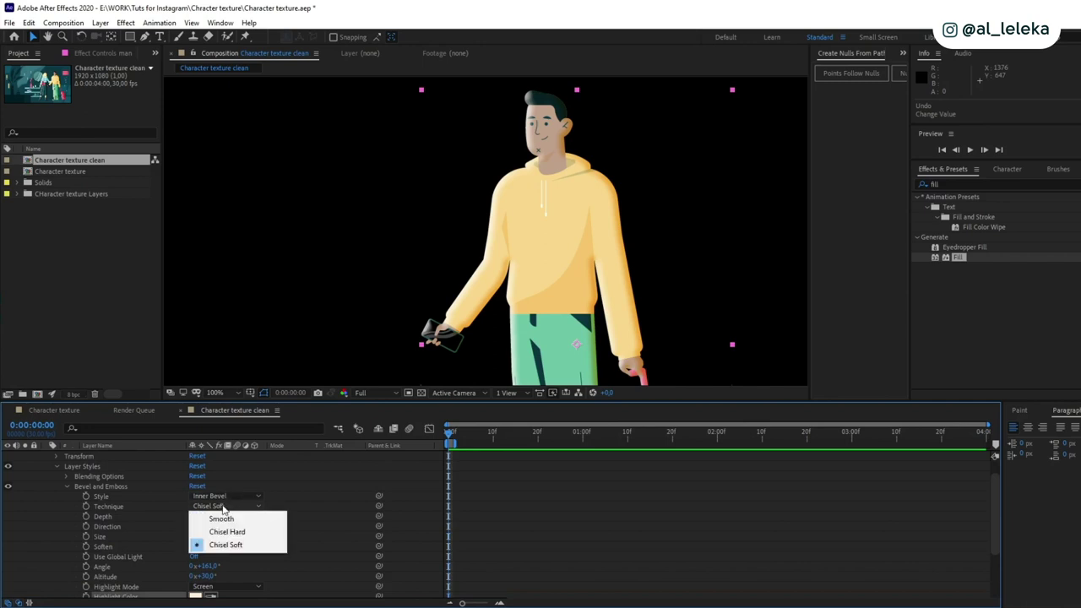
pyautogui.click(227, 554)
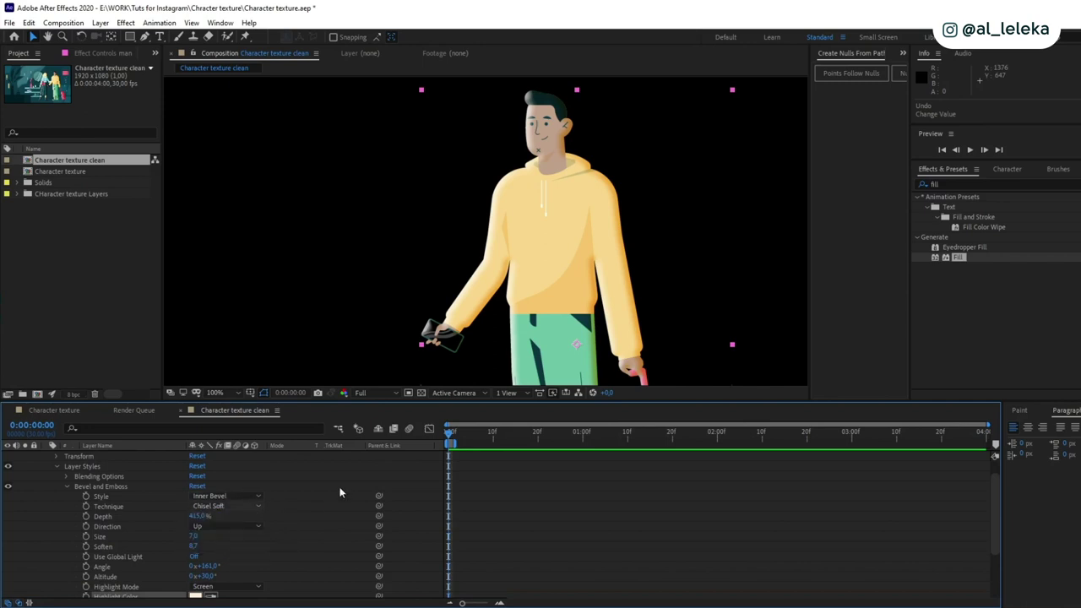
pyautogui.click(66, 485)
# Add an Inner Shadow layer style to the man layer
pyautogui.click(102, 466)
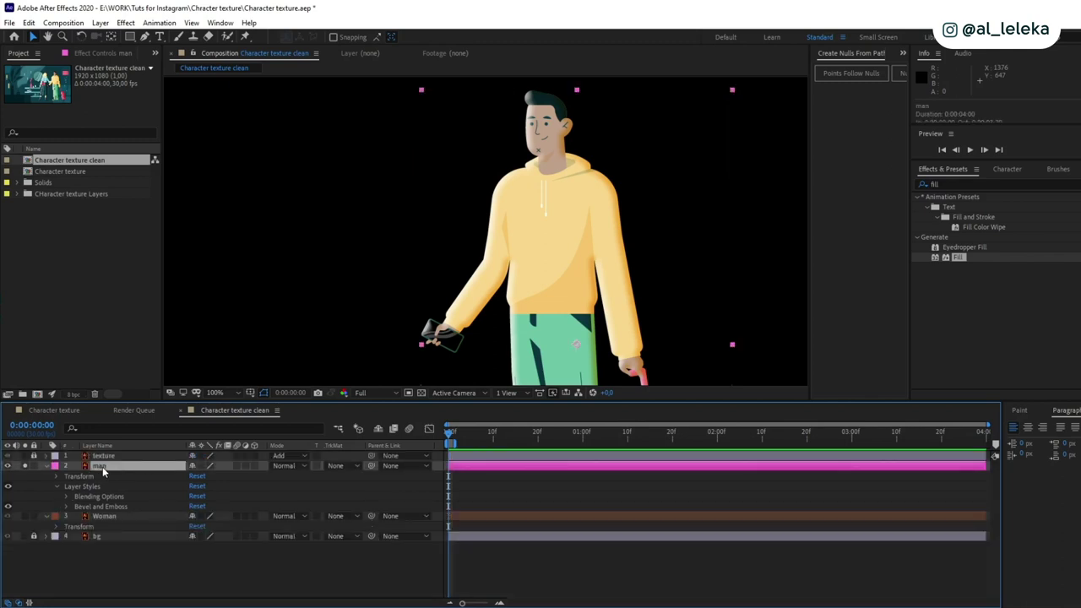
pyautogui.rightClick(102, 466)
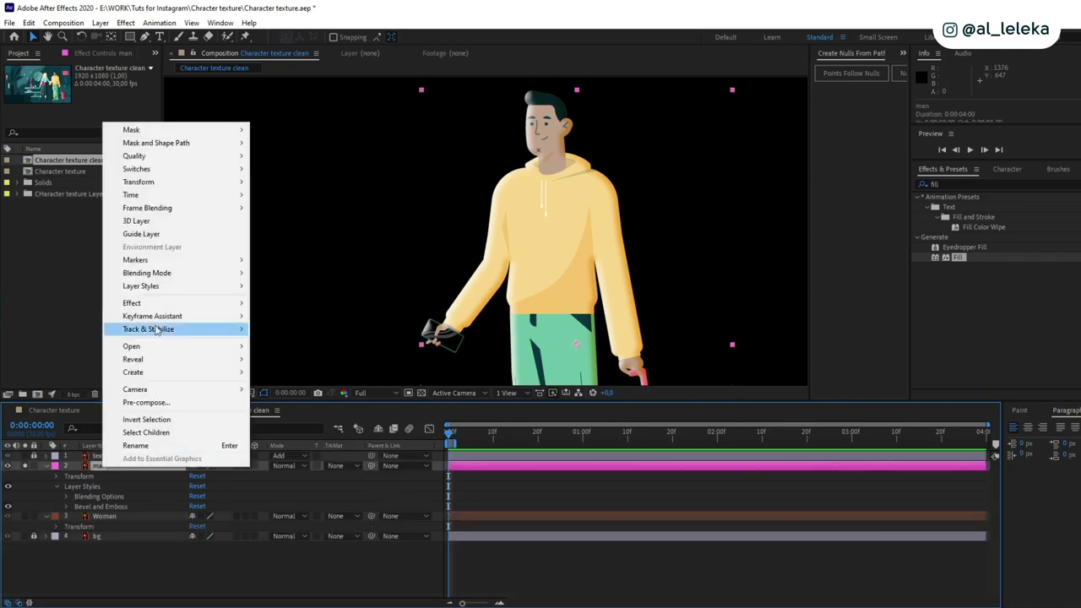
pyautogui.moveTo(150, 287)
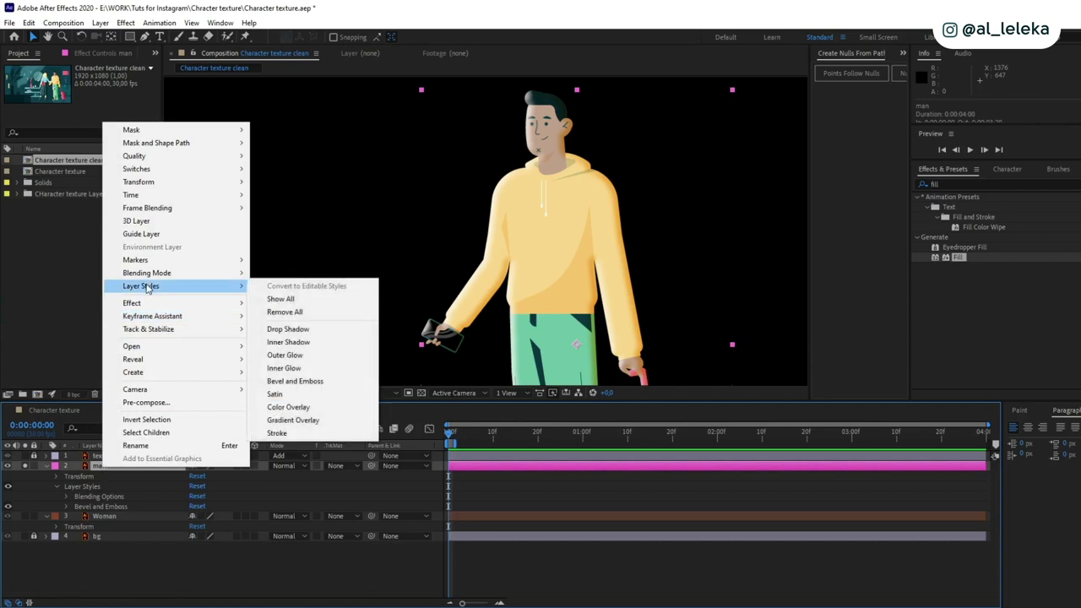
pyautogui.click(302, 345)
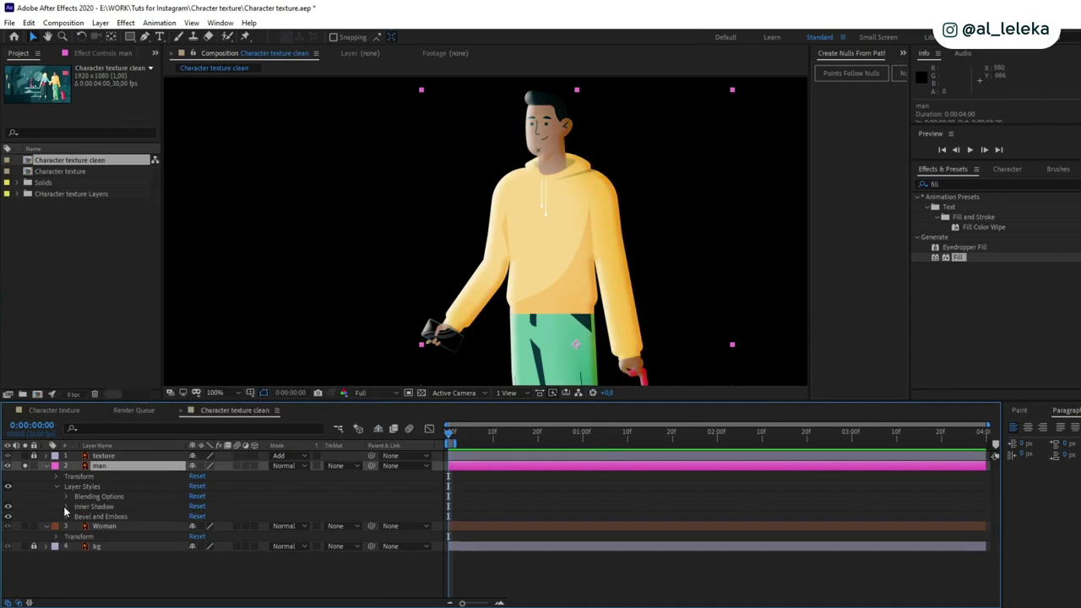
# Expand the Inner Shadow settings of the man layer and choose Overlay as its blend mode
pyautogui.click(66, 506)
pyautogui.moveTo(531, 243); pyautogui.dragTo(463, 251)
pyautogui.click(244, 512)
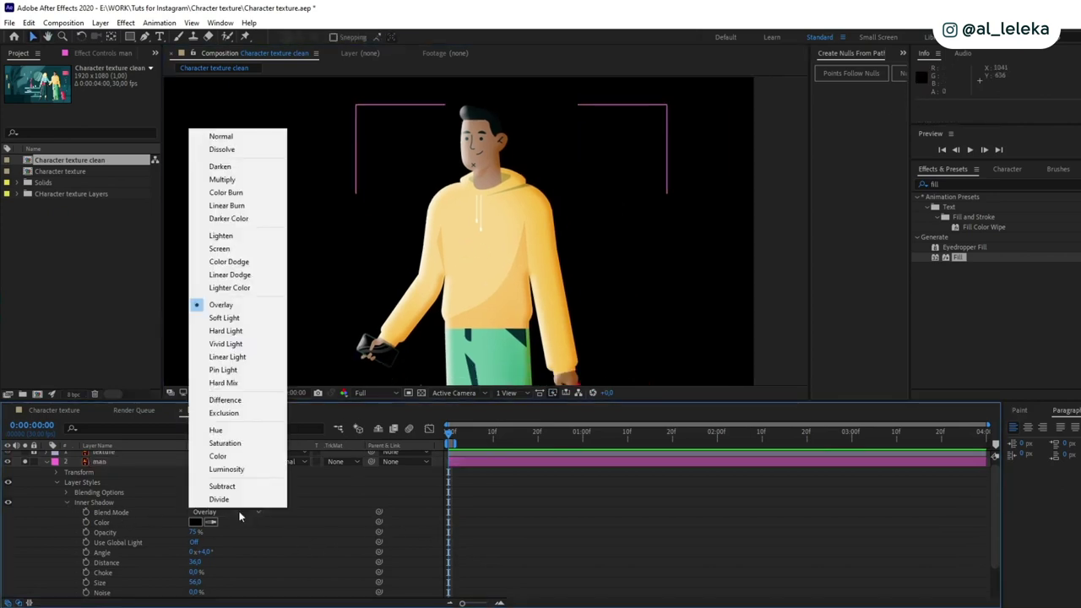
pyautogui.click(220, 305)
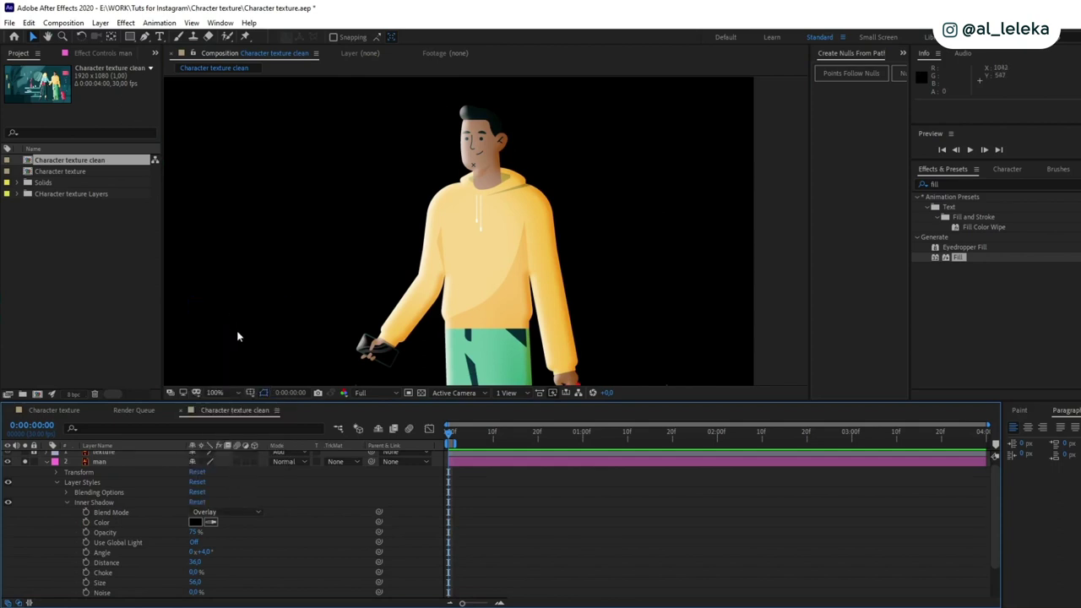
# Collapse the Inner Shadow settings and hide the man layer's Bevel and Emboss style to isolate the inner shadow
pyautogui.scroll(1, 534, 258)
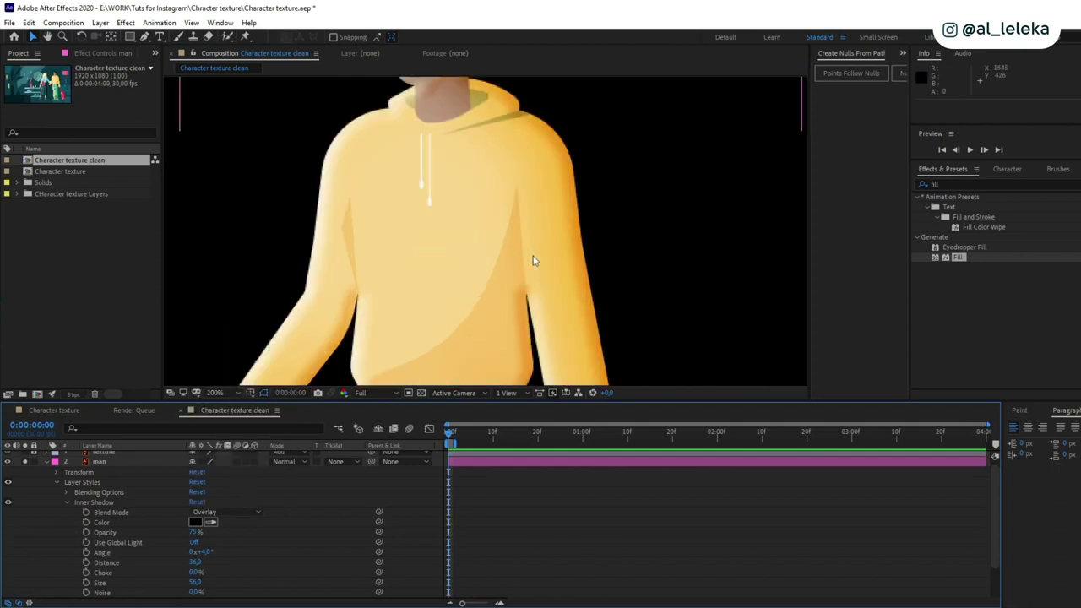
pyautogui.click(54, 482)
pyautogui.click(56, 487)
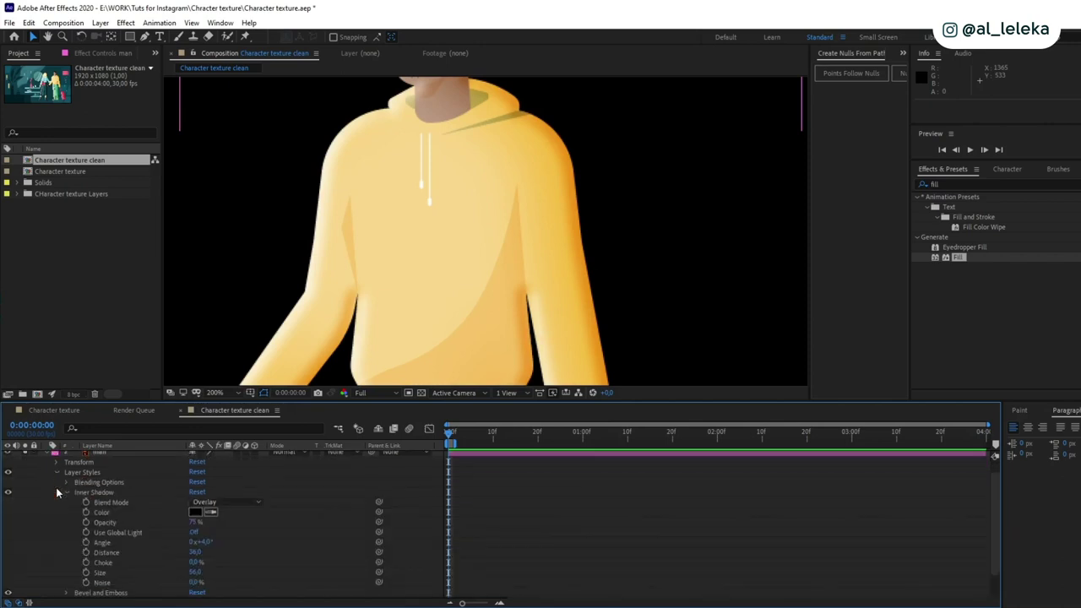
pyautogui.click(66, 491)
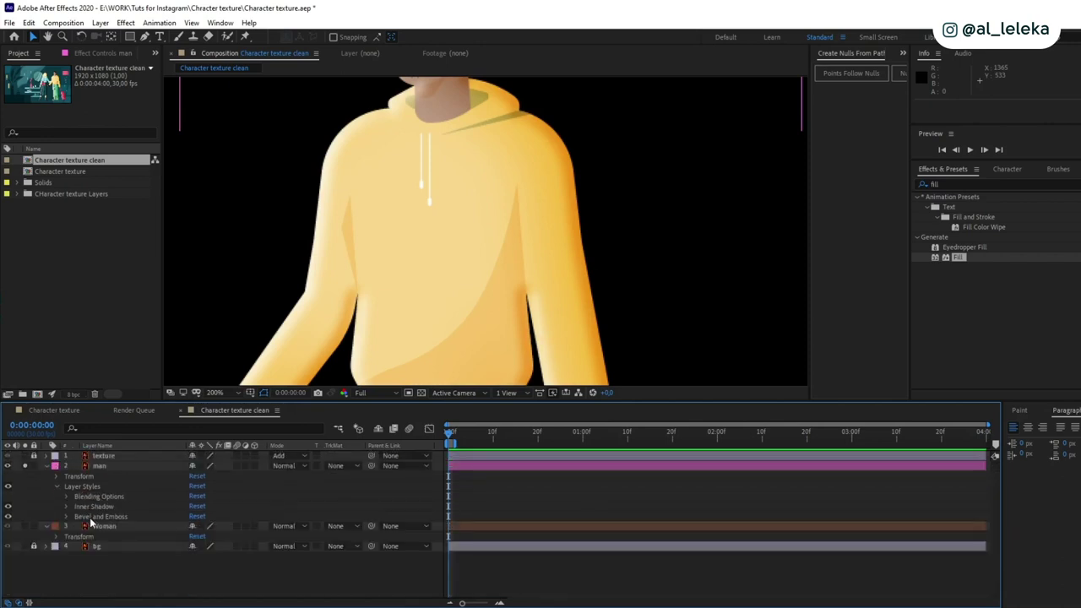
pyautogui.click(69, 517)
pyautogui.click(9, 517)
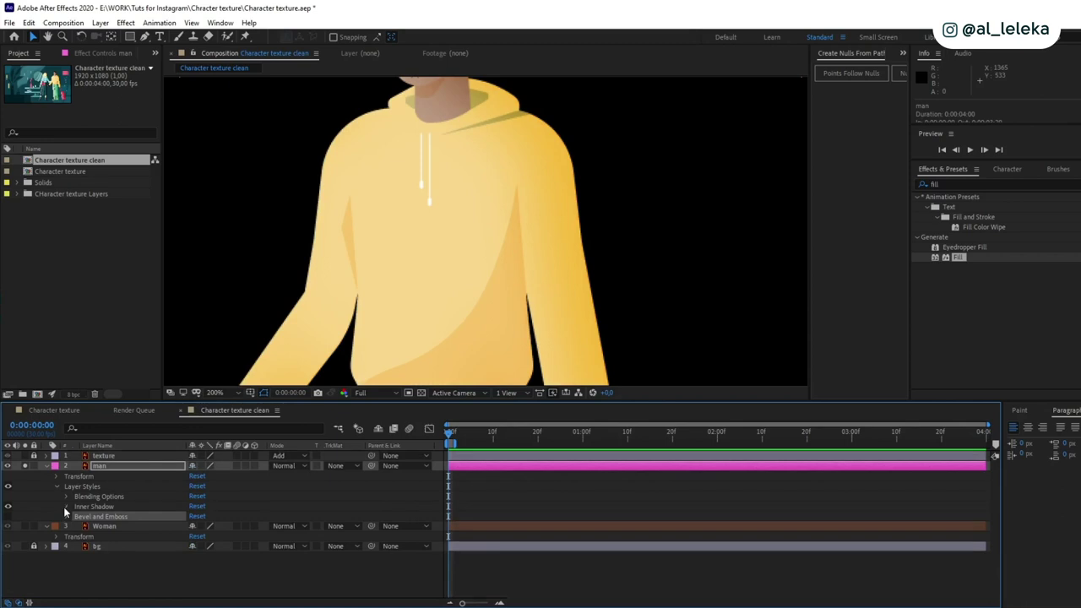
# Set the Inner Shadow color to black 000000 and inspect the shading on the face and hoodie
pyautogui.click(66, 507)
pyautogui.scroll(4, 486, 262)
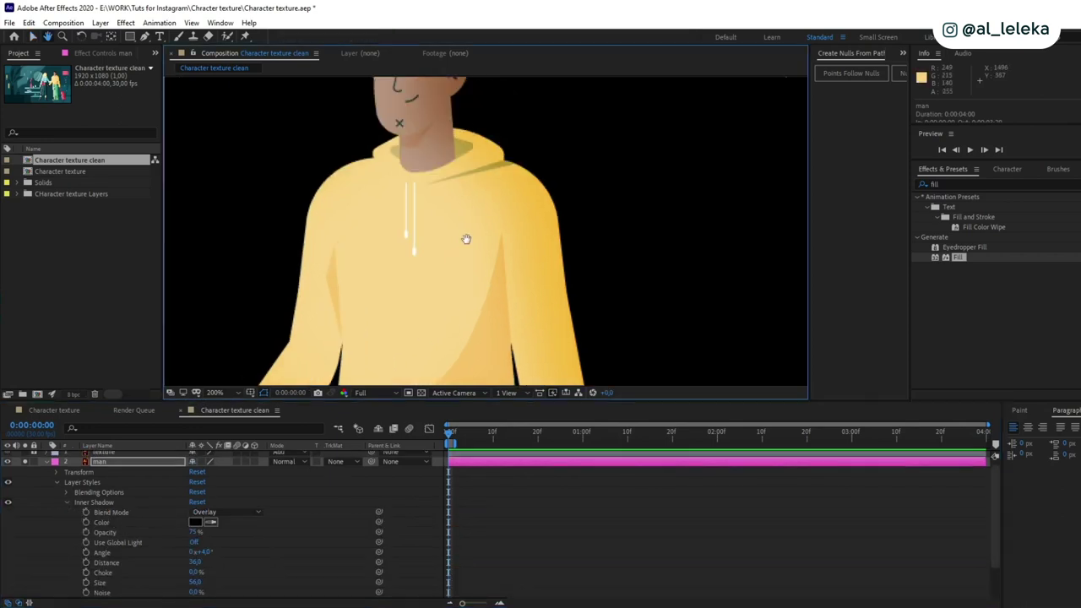
pyautogui.click(194, 522)
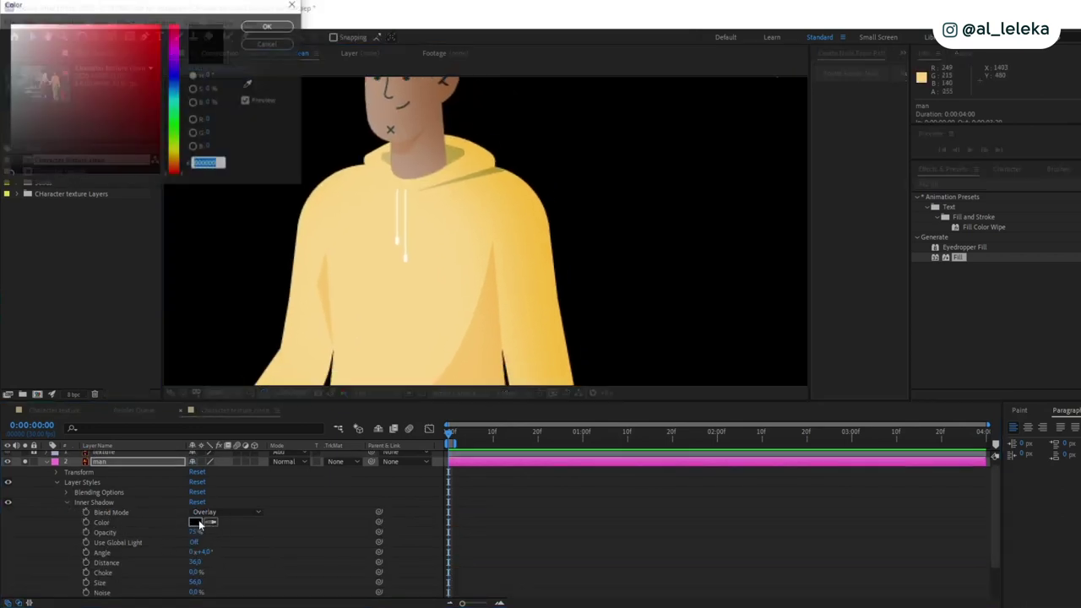
pyautogui.moveTo(53, 166); pyautogui.dragTo(10, 173)
pyautogui.click(276, 26)
pyautogui.moveTo(523, 217); pyautogui.dragTo(502, 265)
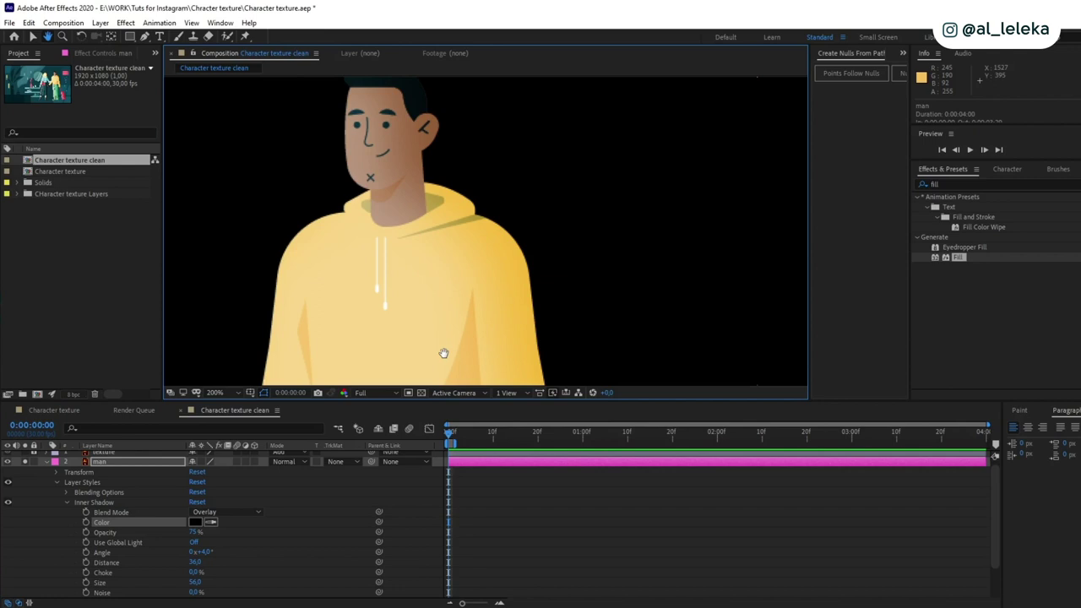
pyautogui.press('v')
pyautogui.press('space')
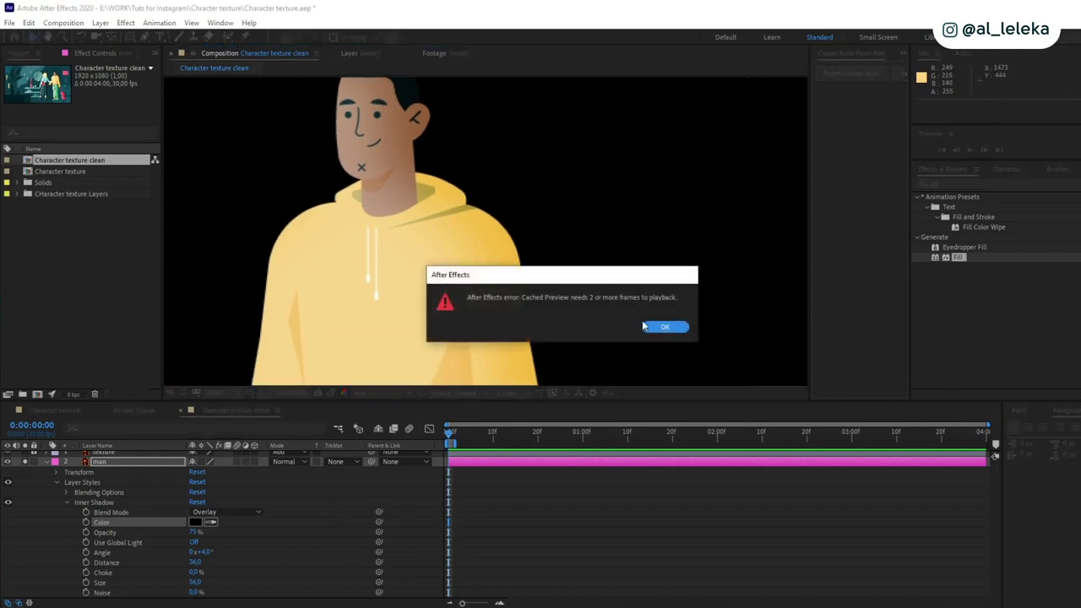
pyautogui.click(664, 328)
pyautogui.scroll(-2, 458, 234)
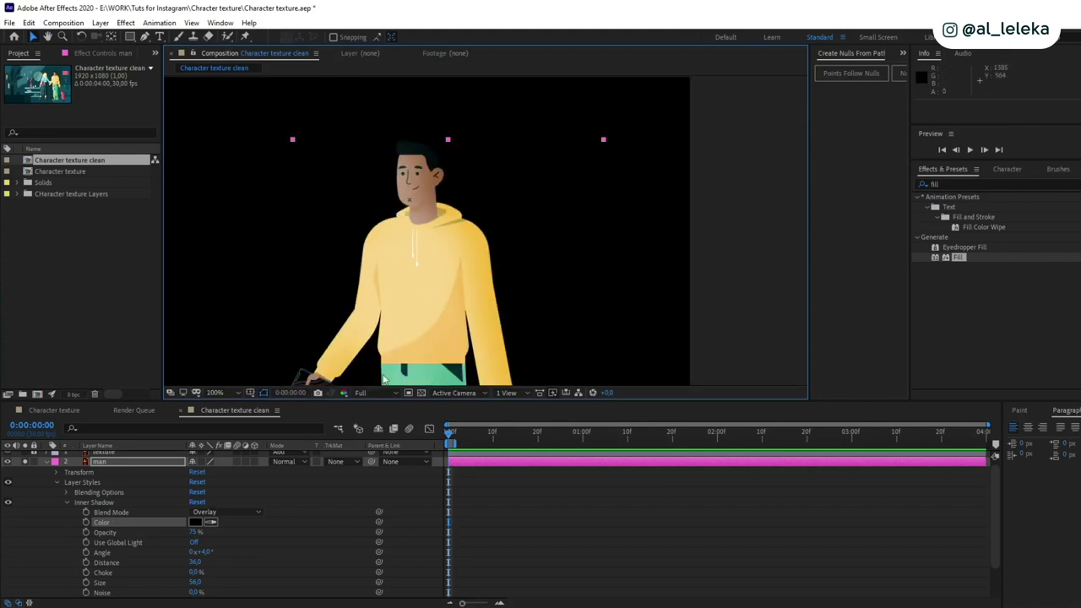
# Try an Inner Shadow angle of -170° and show the Bevel and Emboss style again
pyautogui.moveTo(199, 532)
pyautogui.mouseDown()
pyautogui.moveTo(237, 527)
pyautogui.moveTo(166, 527)
pyautogui.moveTo(240, 526)
pyautogui.moveTo(87, 510)
pyautogui.mouseUp()
pyautogui.click(231, 546)
pyautogui.scroll(-2, 230, 551)
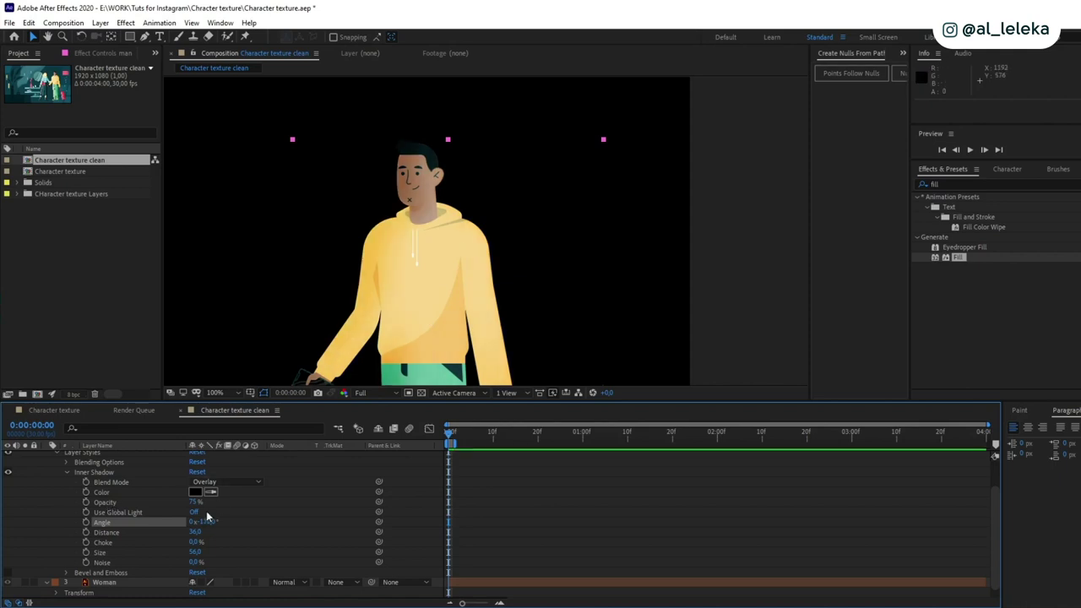
pyautogui.scroll(2, 122, 524)
pyautogui.scroll(-2, 85, 524)
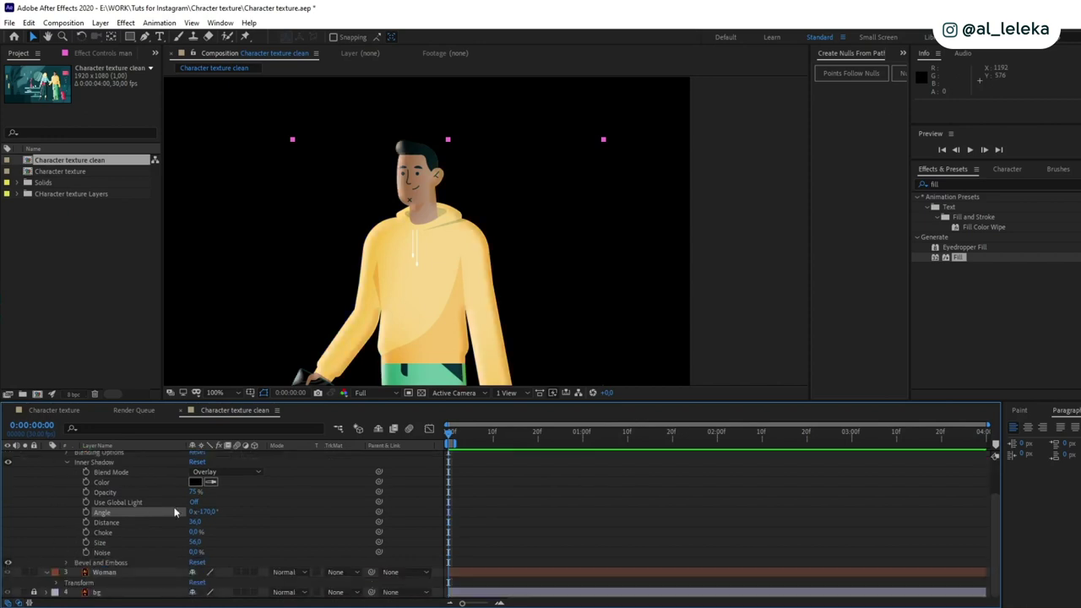
# Set the Inner Shadow angle to 4°
pyautogui.scroll(2, 105, 549)
pyautogui.scroll(1, 105, 548)
pyautogui.click(207, 556)
pyautogui.write('4')
pyautogui.press('Return')
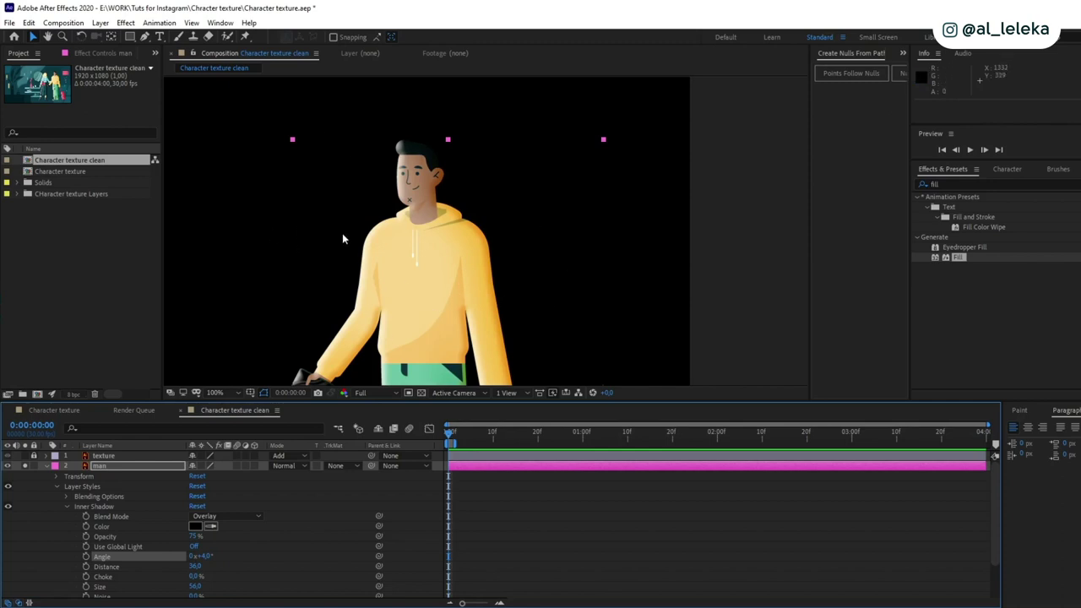
# Try a much smaller Inner Shadow size of 8.0 and undo the size change
pyautogui.scroll(-2, 127, 540)
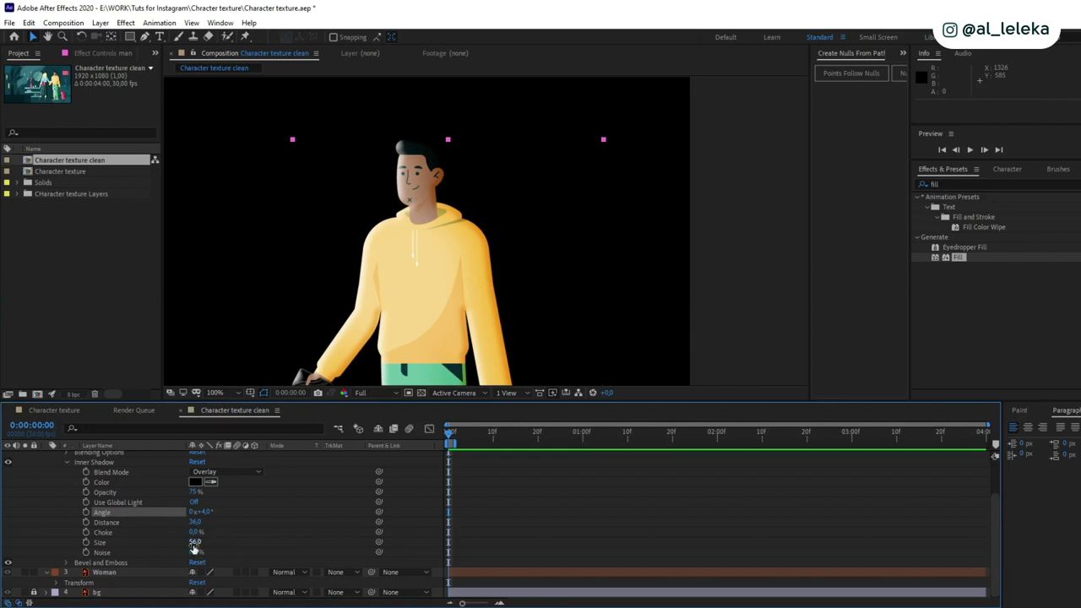
pyautogui.moveTo(194, 547); pyautogui.dragTo(170, 551)
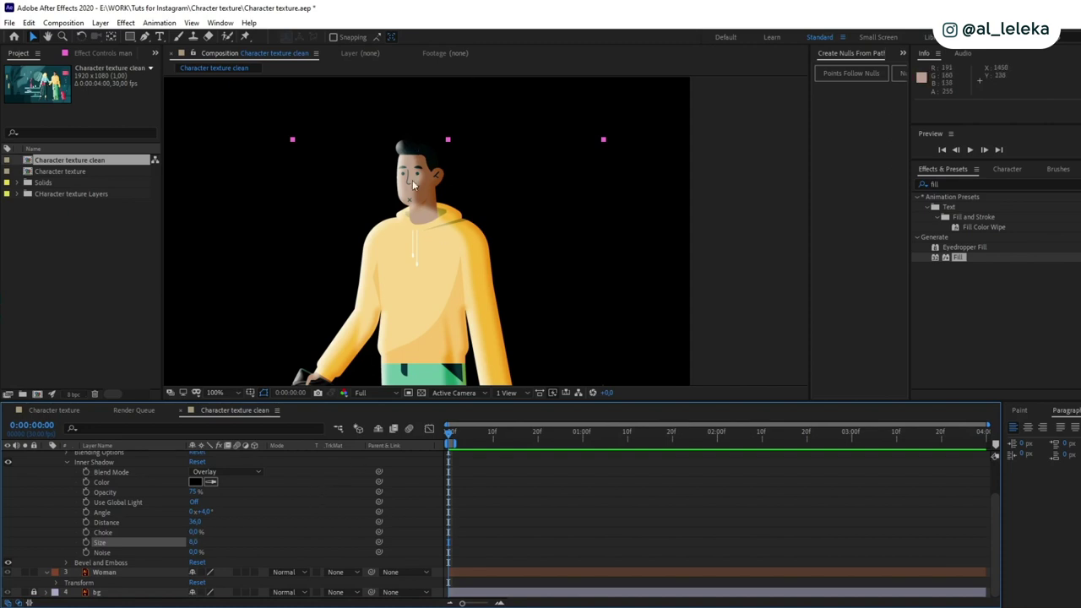
pyautogui.hotkey('ctrl', 'z')
pyautogui.hotkey('ctrl', 'z')
pyautogui.click(230, 535)
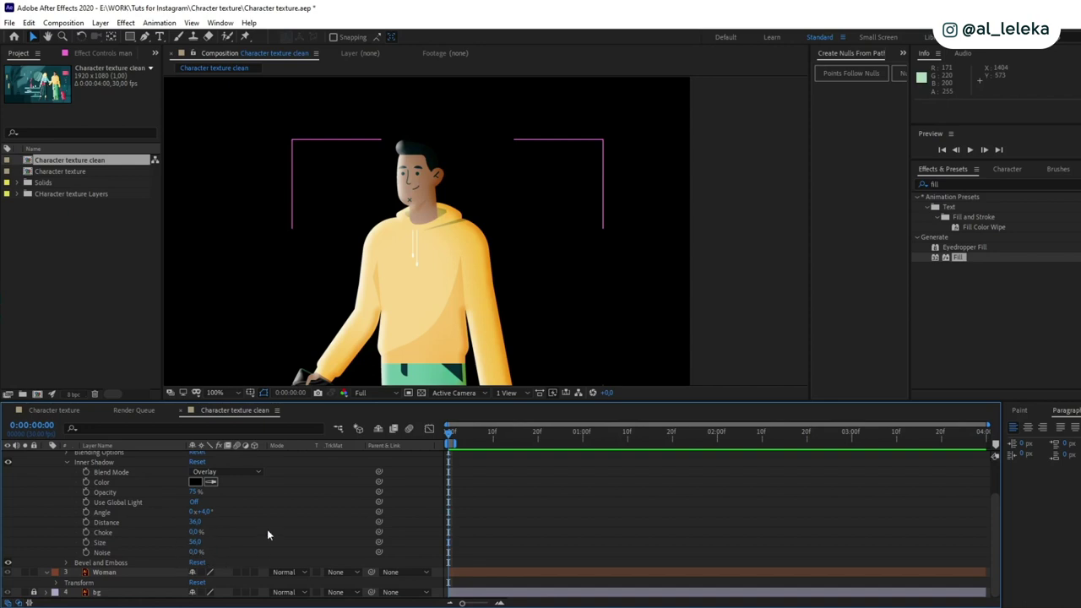
# Try an Inner Shadow Noise value of 45% and inspect the grain on the face and hoodie
pyautogui.click(202, 553)
pyautogui.moveTo(202, 553); pyautogui.dragTo(222, 554)
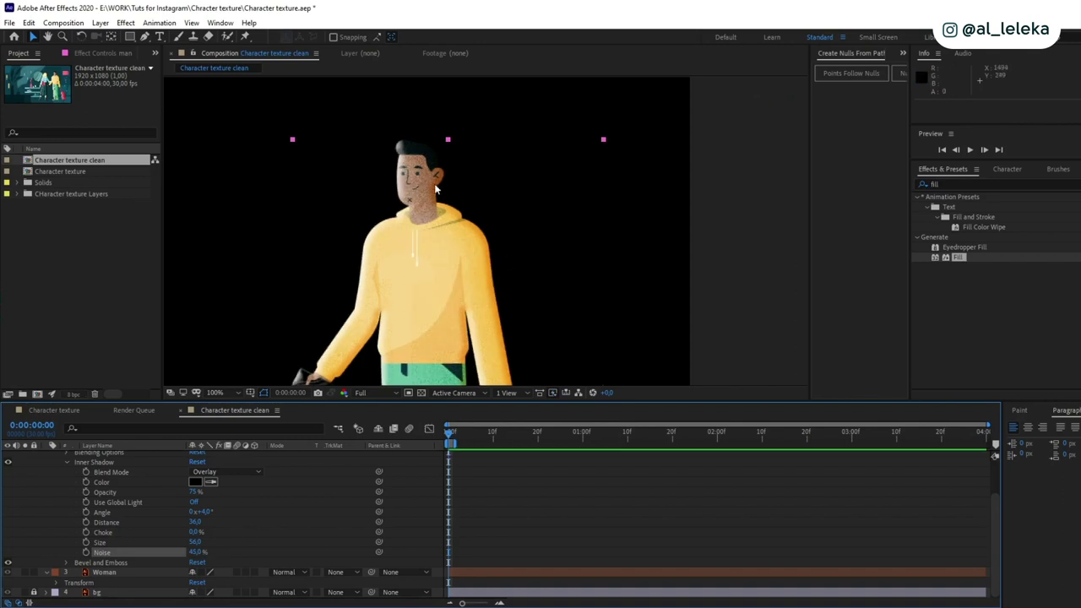
pyautogui.scroll(1, 433, 178)
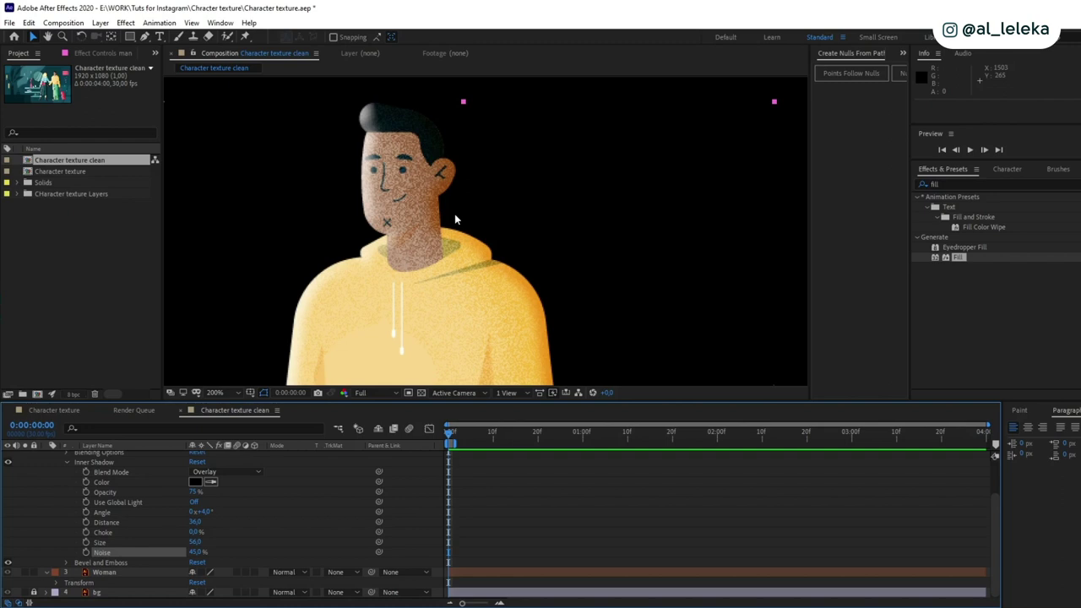
# Set the Inner Shadow Noise to 0% and collapse the style's settings
pyautogui.click(196, 552)
pyautogui.write('0')
pyautogui.press('Return')
pyautogui.click(279, 535)
pyautogui.scroll(2, 69, 512)
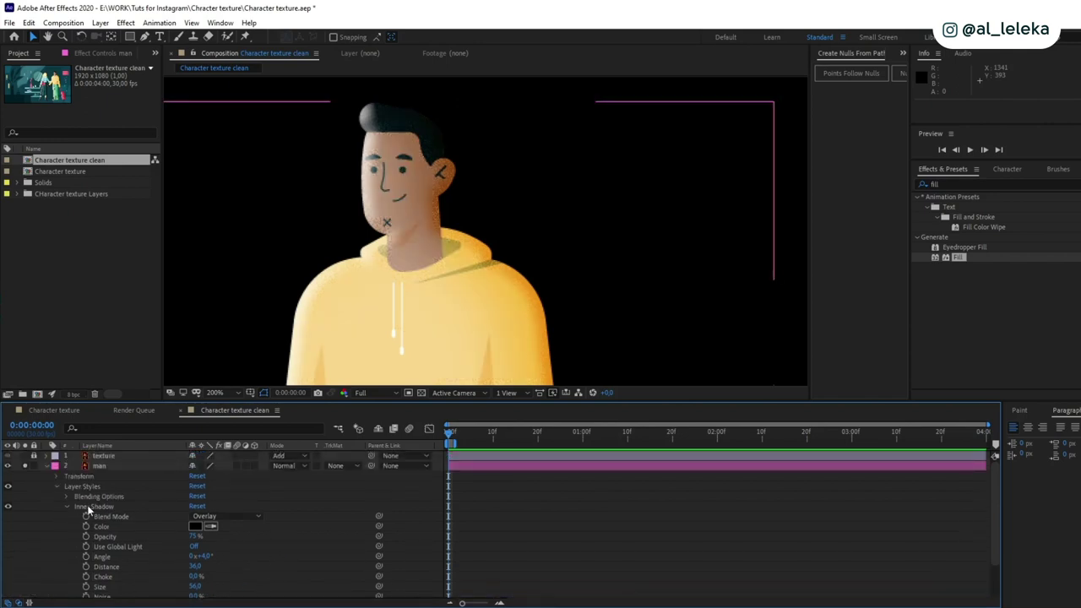
pyautogui.click(66, 506)
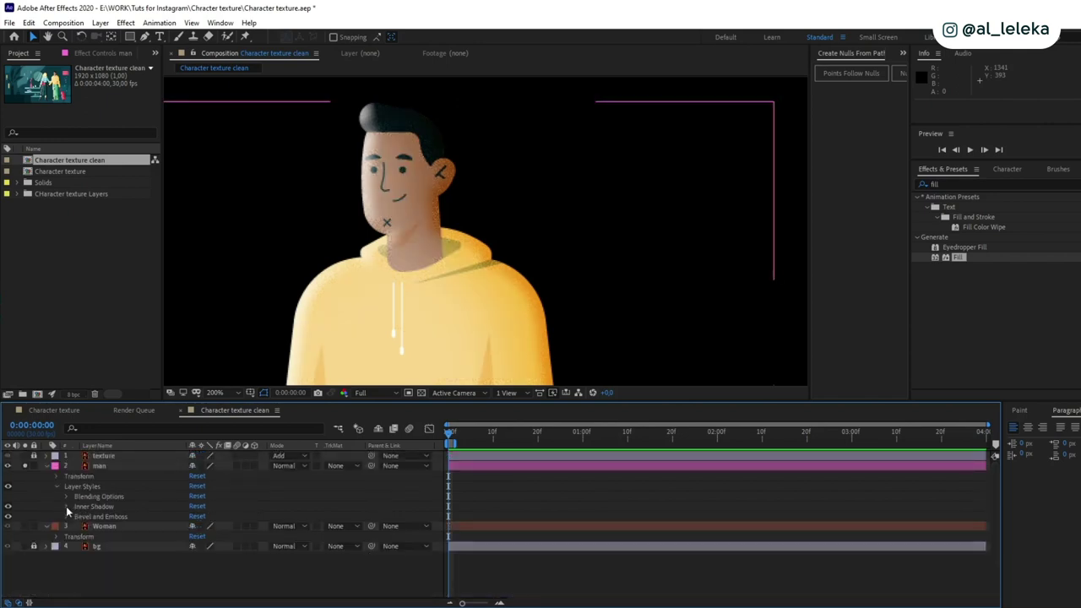
# Collapse the man layer and duplicate it
pyautogui.click(106, 465)
pyautogui.press(',')
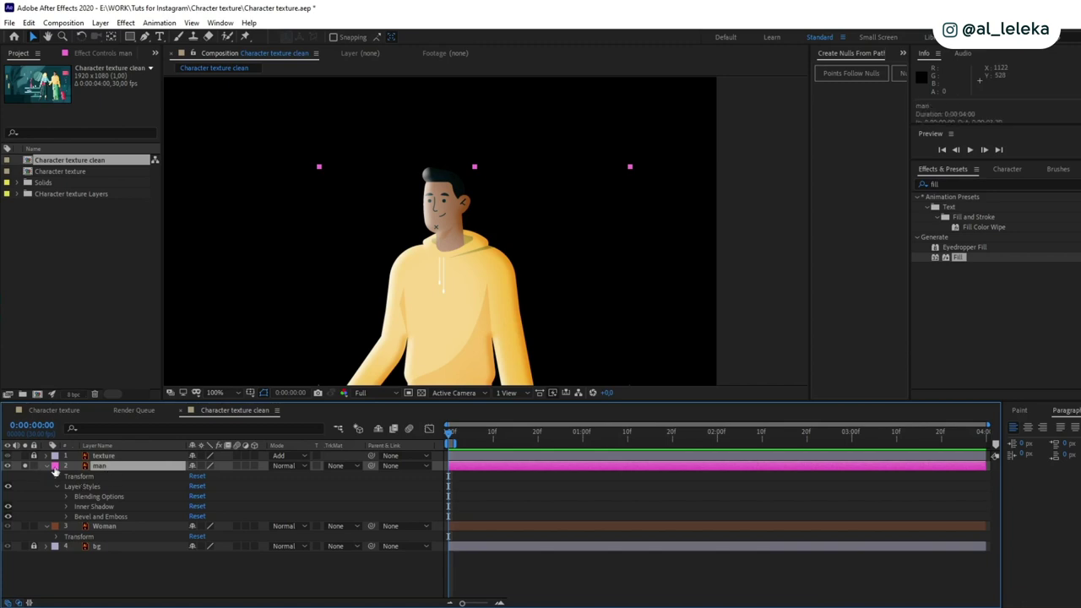
pyautogui.click(46, 466)
pyautogui.hotkey('ctrl', 'd')
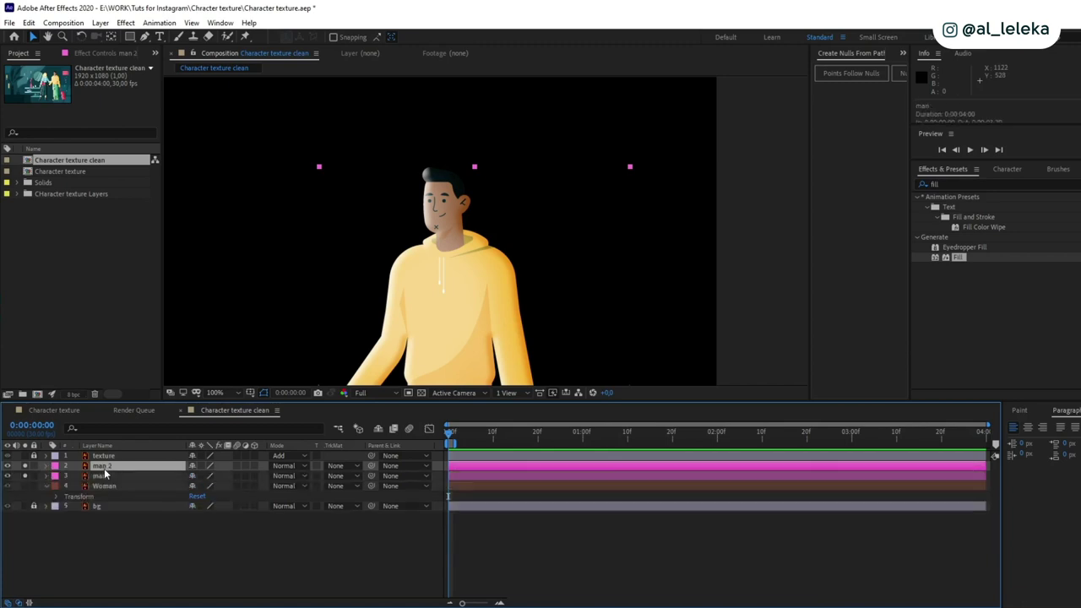
# Delete all layer styles from the duplicated man 2 layer
pyautogui.click(46, 466)
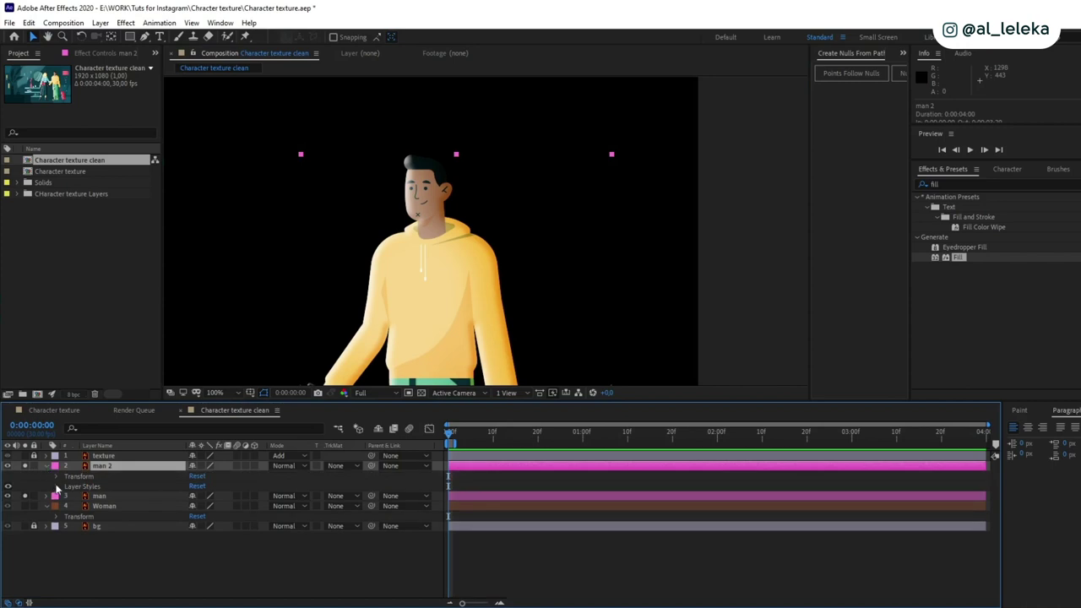
pyautogui.click(56, 488)
pyautogui.click(91, 506)
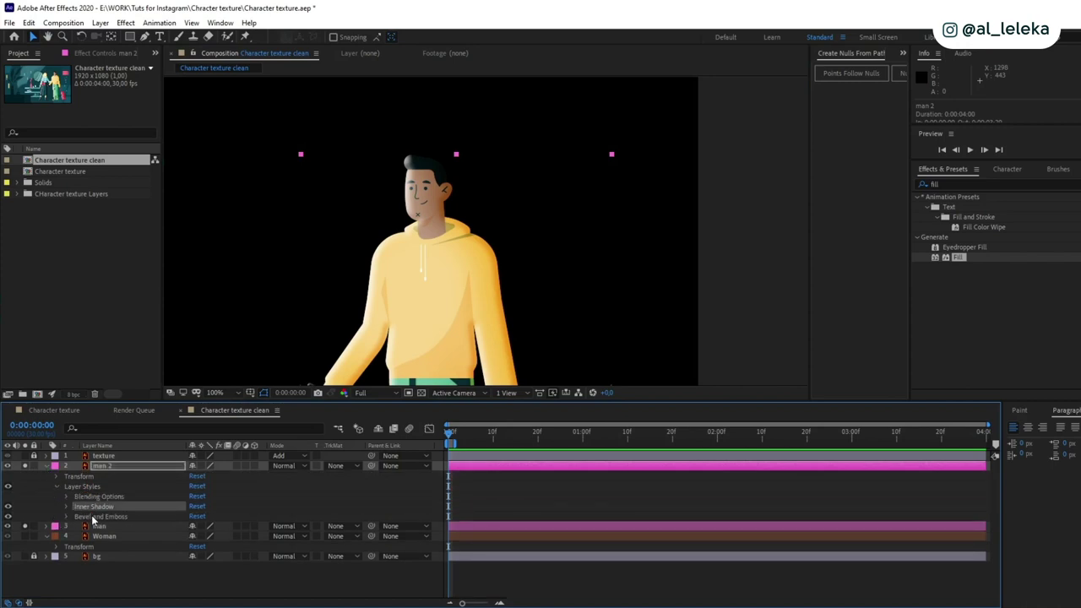
pyautogui.click(82, 488)
pyautogui.press('Delete')
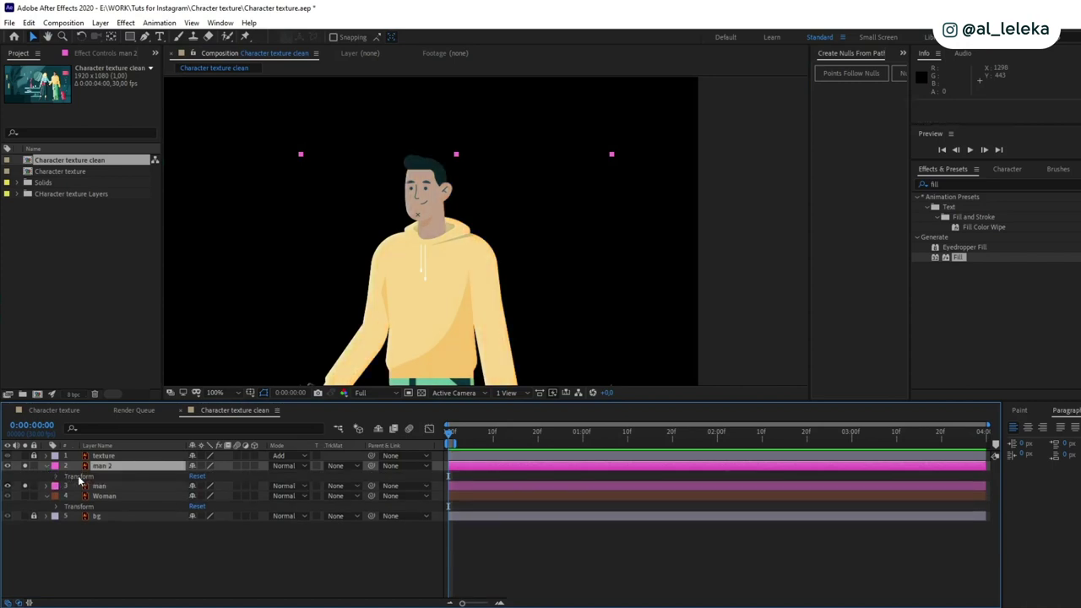
# Apply the Fill effect to the man 2 layer with black 000000 as its color
pyautogui.doubleClick(958, 257)
pyautogui.click(97, 111)
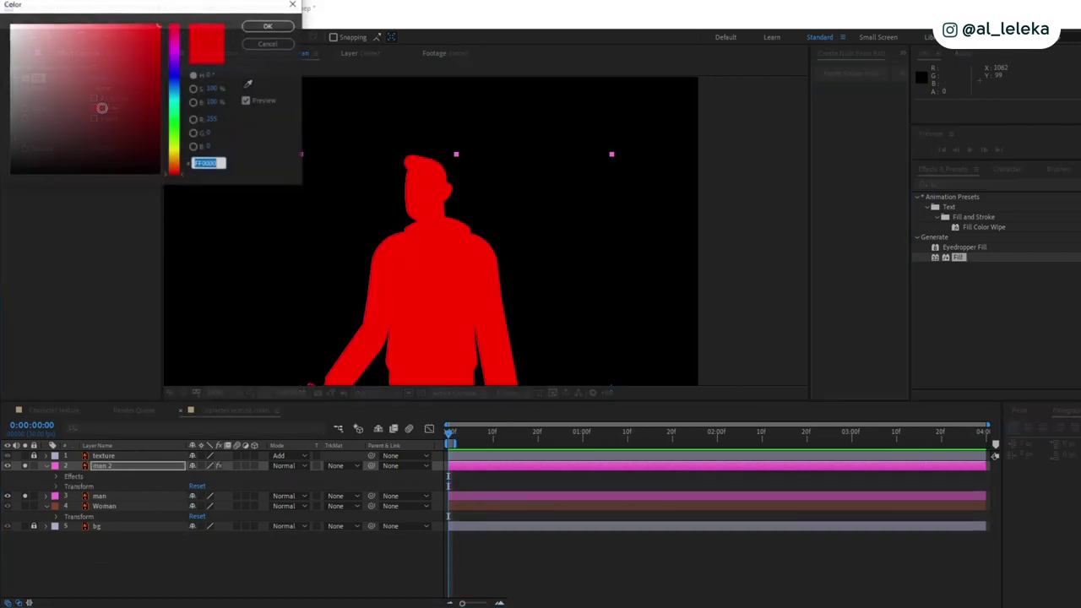
pyautogui.moveTo(104, 107)
pyautogui.mouseDown()
pyautogui.moveTo(14, 144)
pyautogui.moveTo(10, 173)
pyautogui.mouseUp()
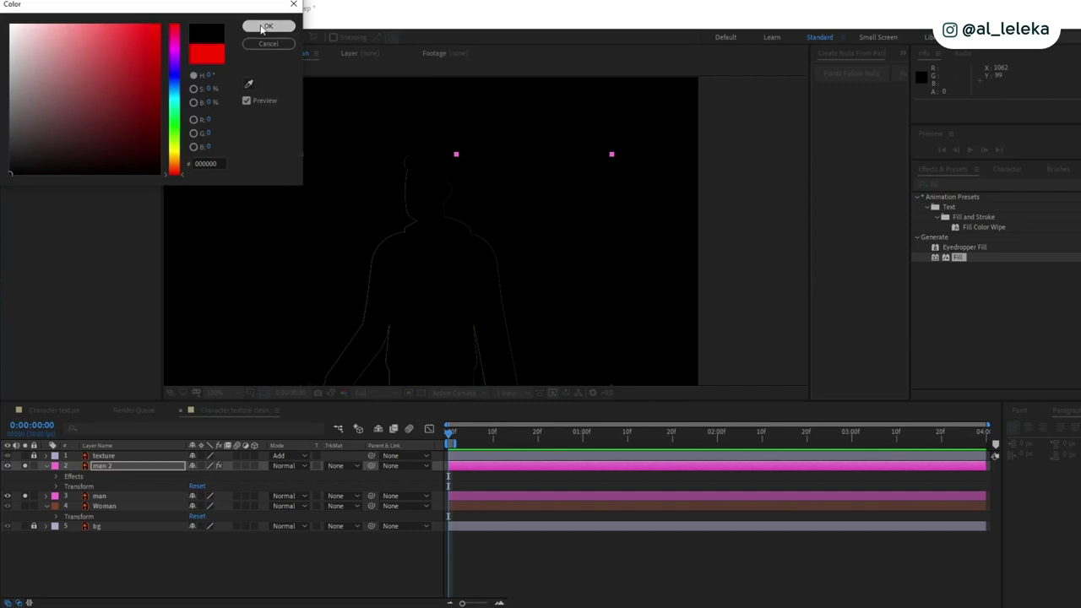
pyautogui.click(264, 28)
# Set the man 2 layer's blending mode to Add and give it an Inner Shadow layer style
pyautogui.click(298, 465)
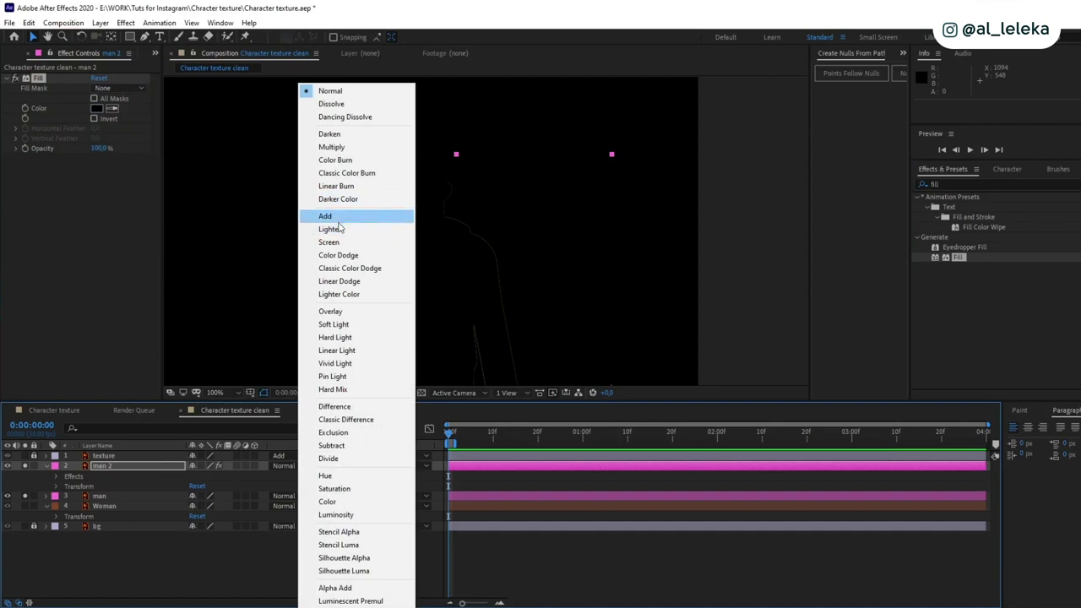
pyautogui.click(336, 218)
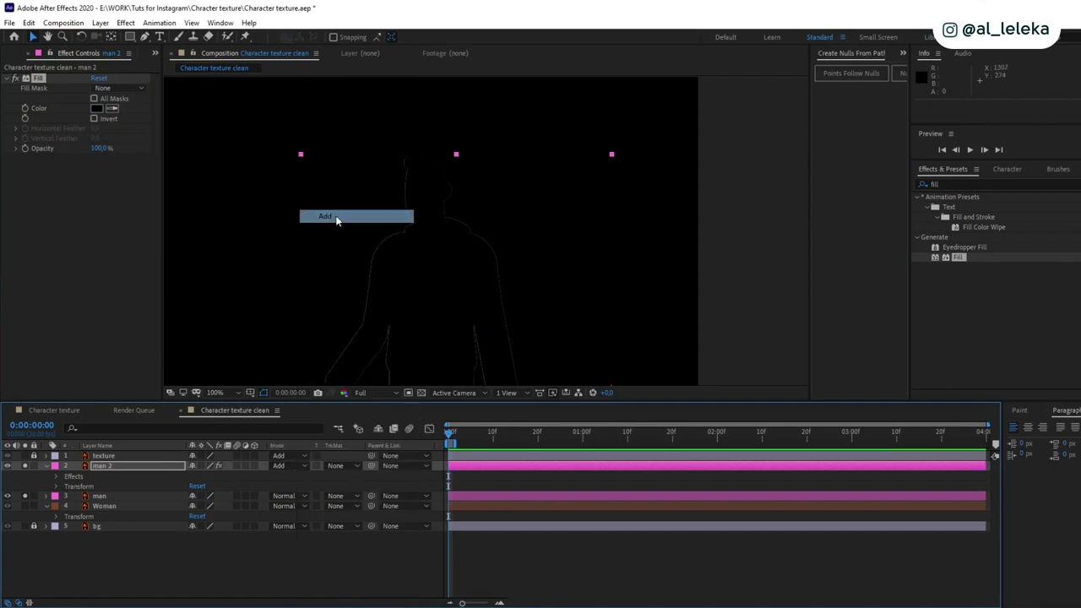
pyautogui.rightClick(118, 466)
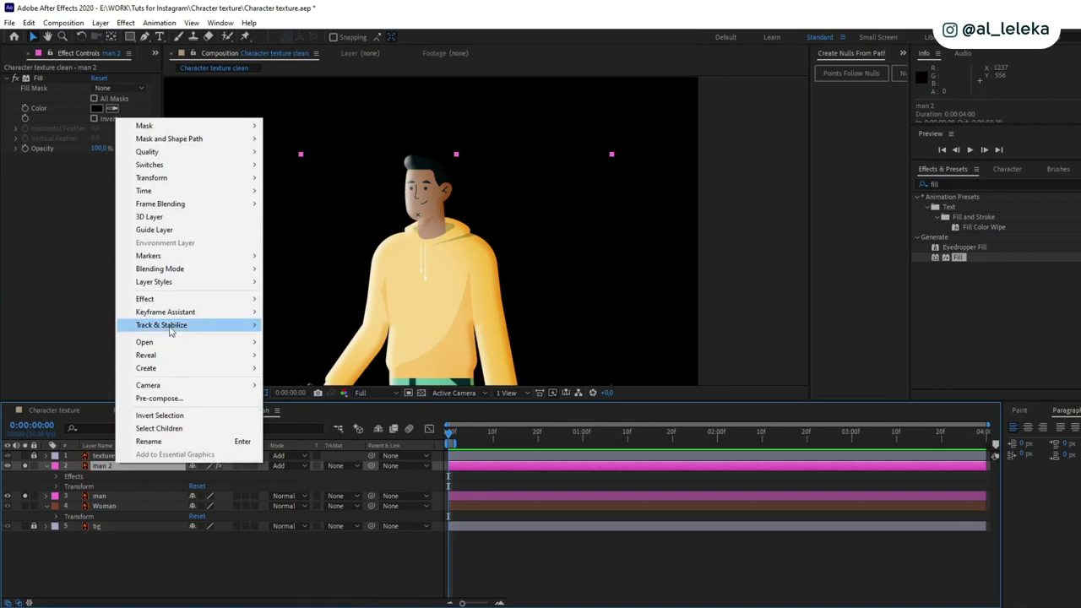
pyautogui.moveTo(169, 283)
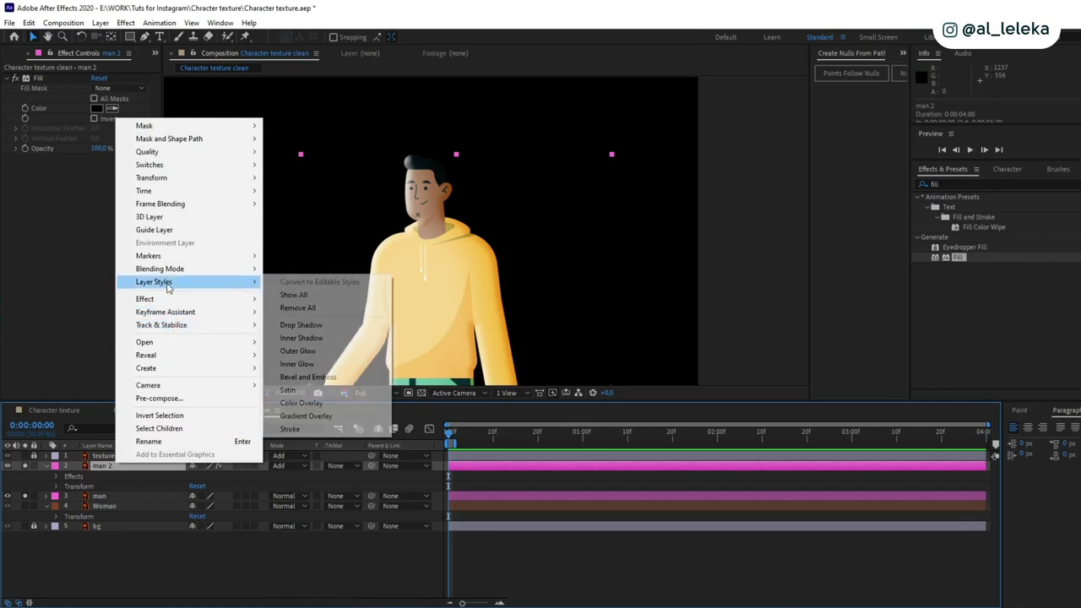
pyautogui.click(302, 338)
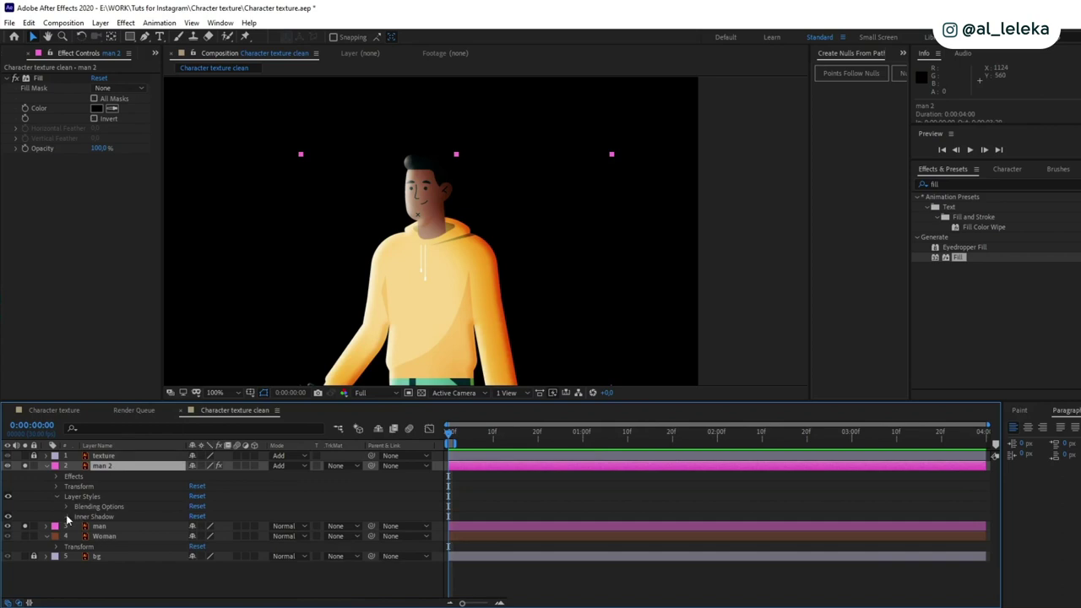
# Expand the man 2 layer's Inner Shadow settings and set its Blend Mode to Vivid Light
pyautogui.click(65, 515)
pyautogui.scroll(-3, 65, 513)
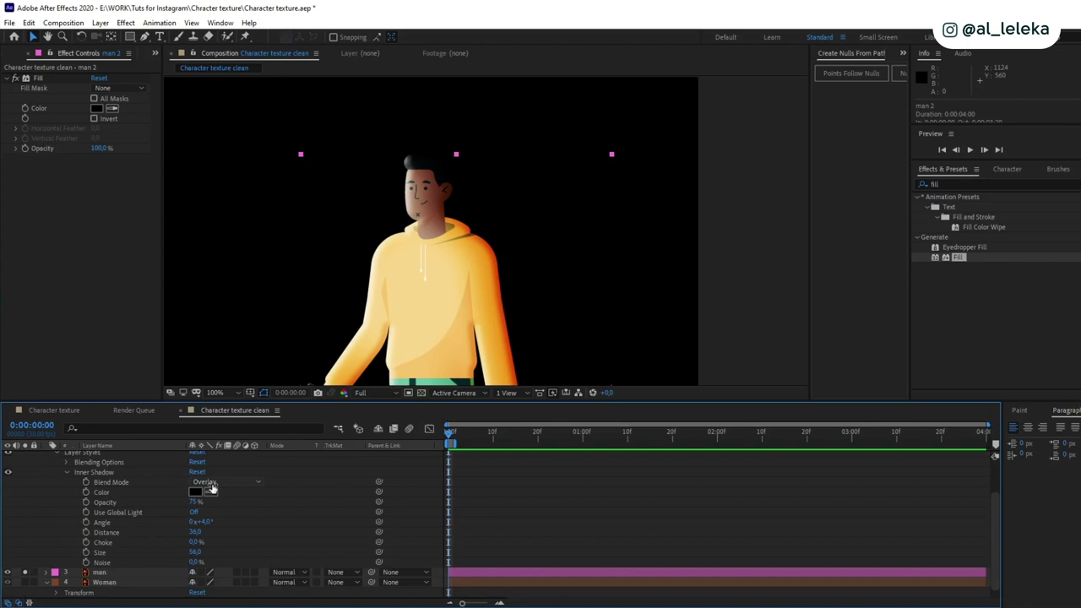
pyautogui.click(211, 483)
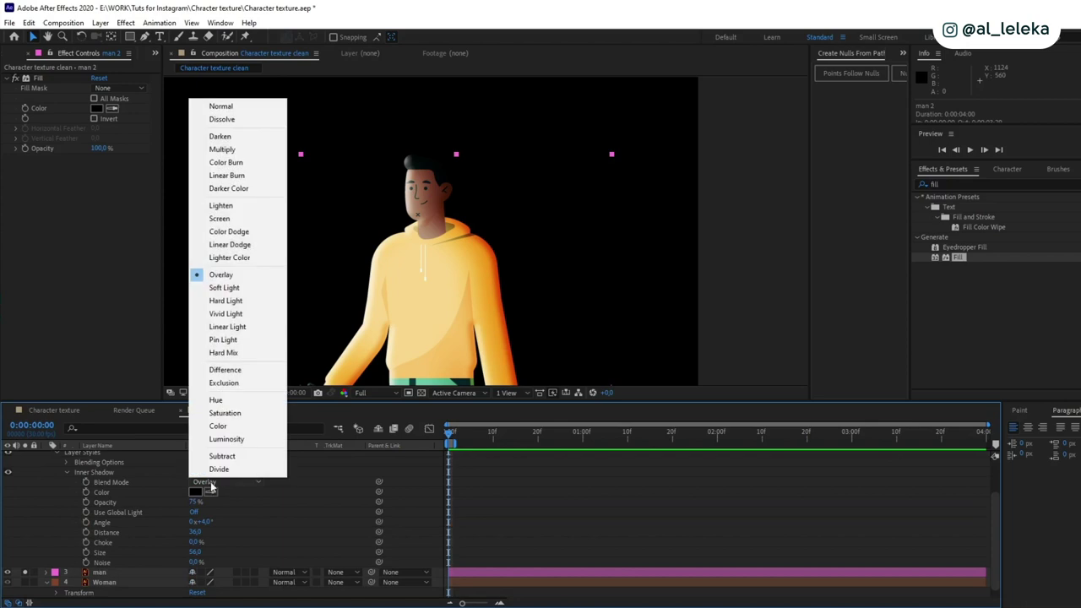
pyautogui.click(239, 314)
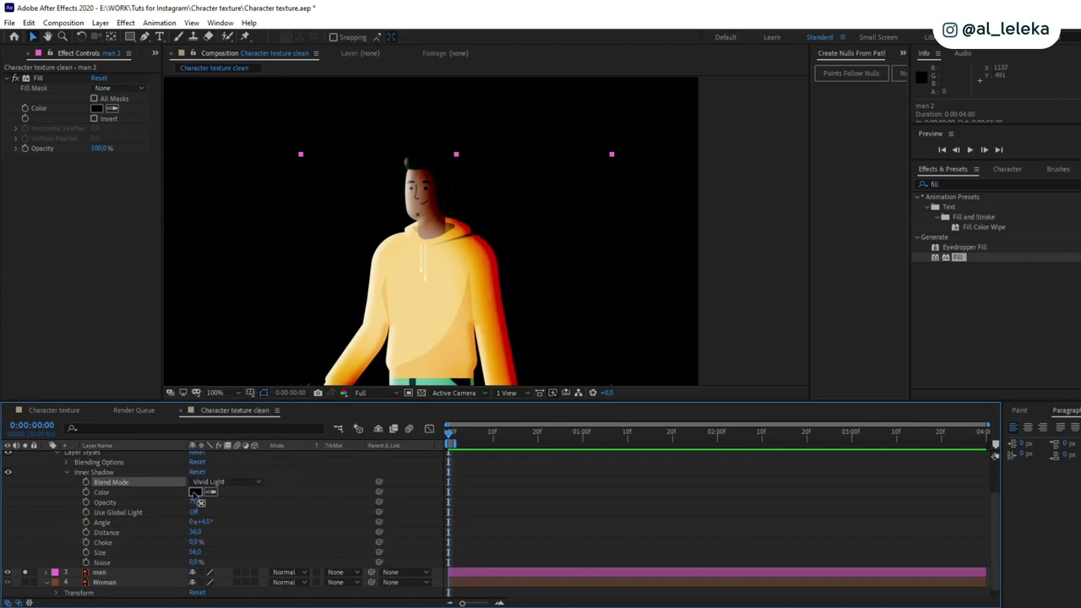
# Set the Inner Shadow color to light pink FFBABA
pyautogui.click(202, 492)
pyautogui.click(54, 24)
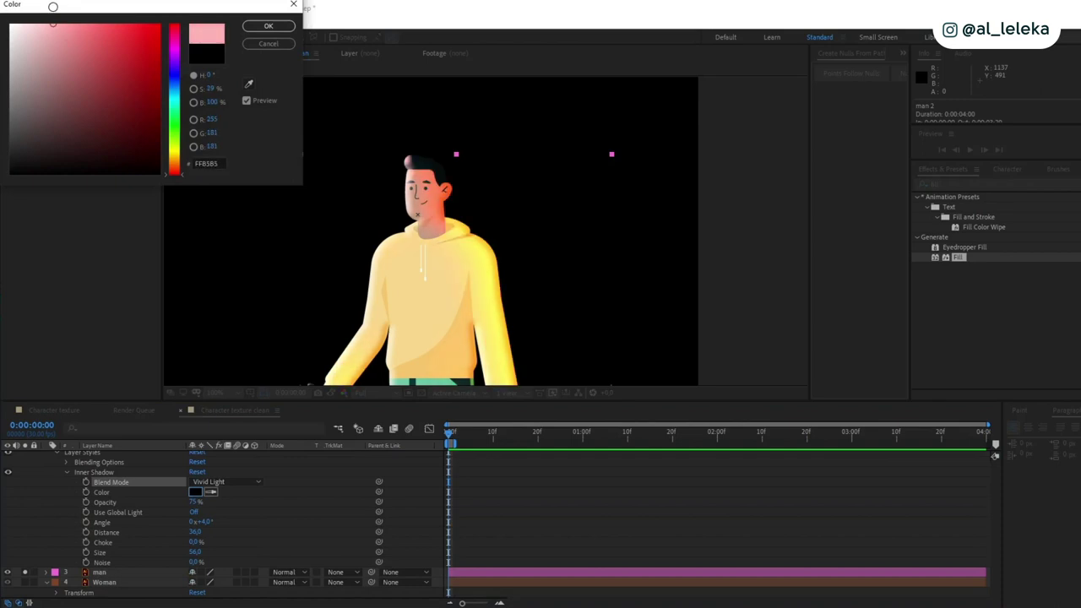
pyautogui.click(49, 18)
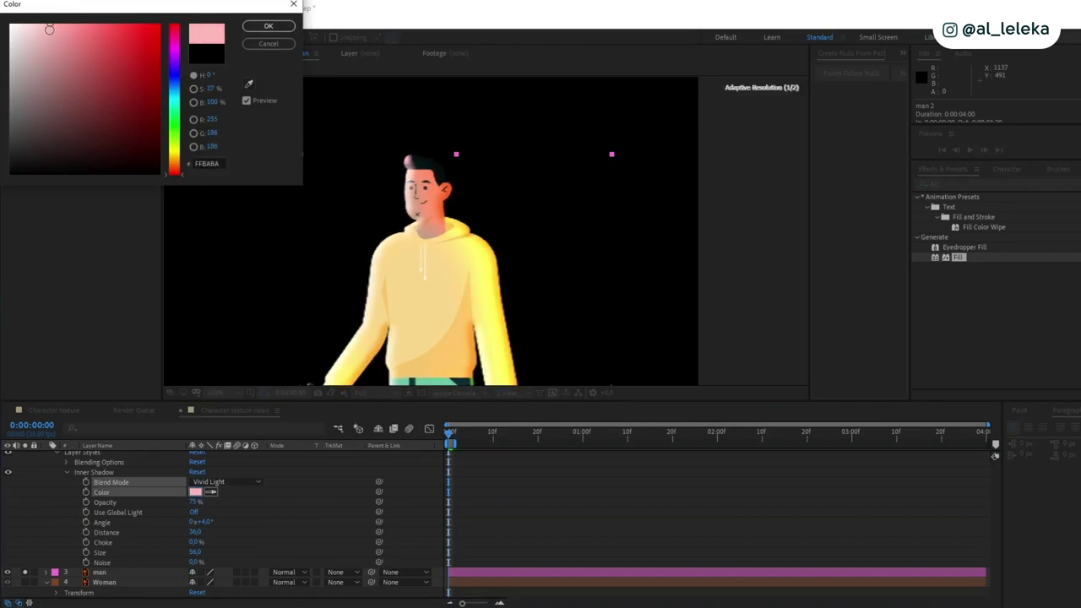
pyautogui.click(257, 27)
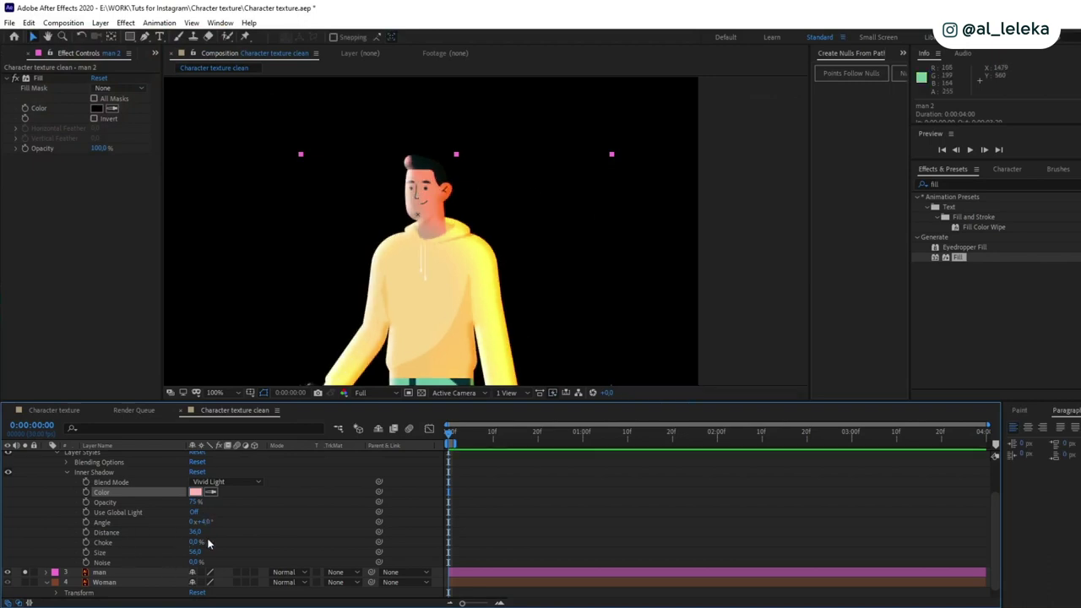
# Set the Inner Shadow Angle to -141° so the light falls from the opposite side of the man
pyautogui.moveTo(203, 522); pyautogui.dragTo(106, 520)
pyautogui.press('space')
pyautogui.moveTo(494, 261); pyautogui.dragTo(521, 219)
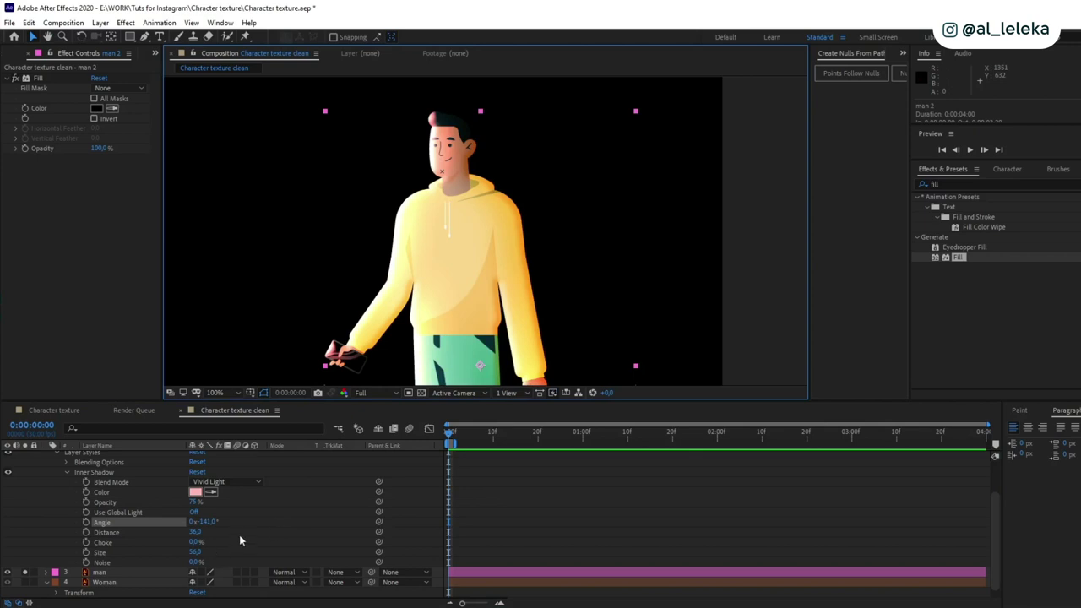
# Set the man 2 layer's Opacity to 45% and deselect the layer
pyautogui.scroll(3, 156, 533)
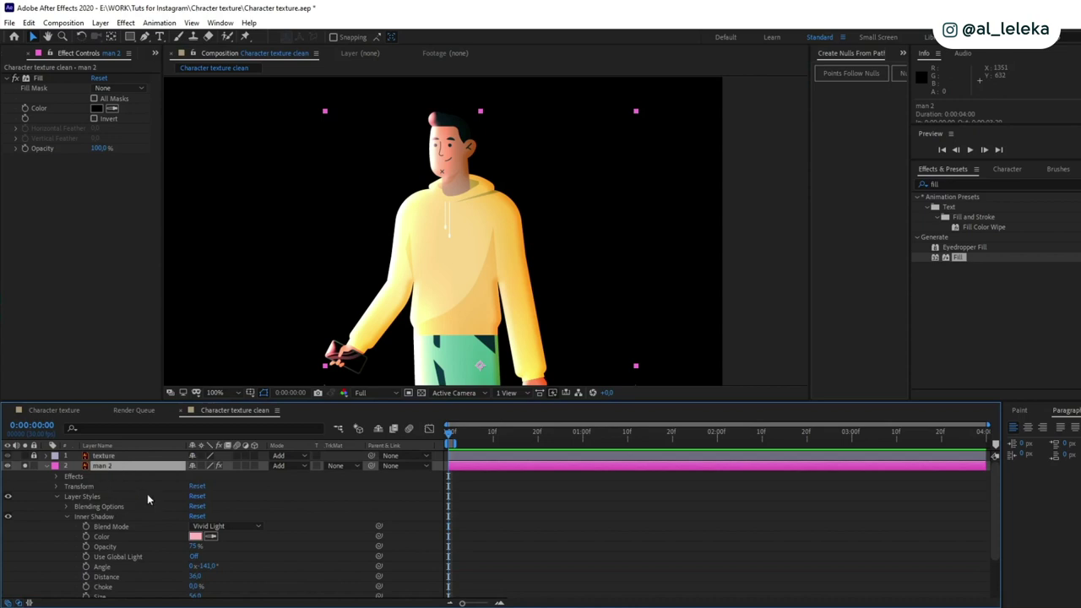
pyautogui.press('t')
pyautogui.moveTo(198, 477); pyautogui.dragTo(169, 483)
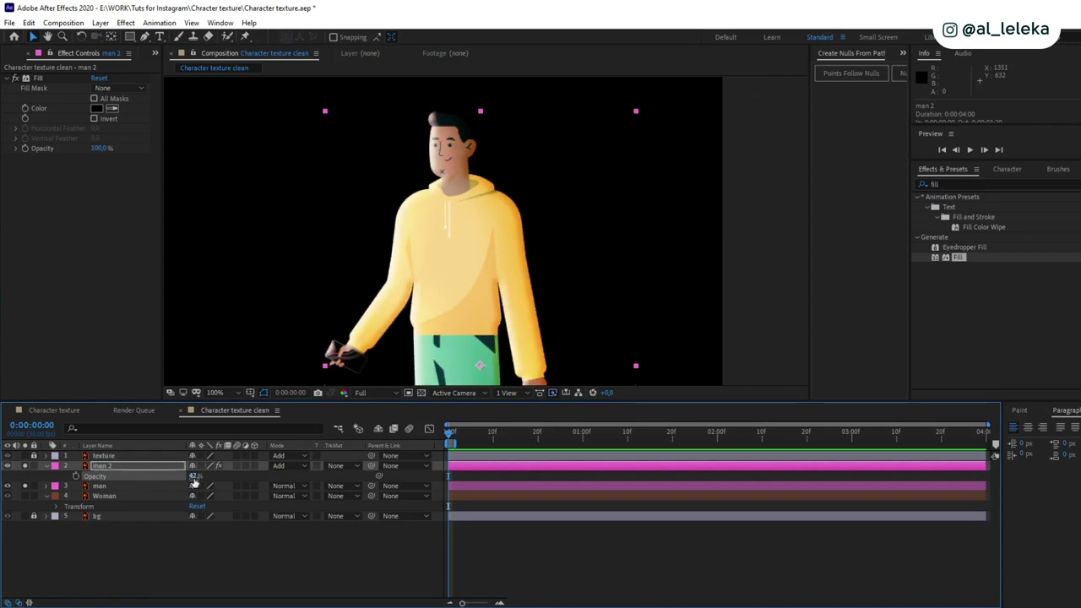
pyautogui.click(195, 475)
pyautogui.write('45')
pyautogui.press('Return')
pyautogui.click(287, 578)
# Examine the shading over the whole man character, from head and hoodie to trousers and suitcase
pyautogui.press('space')
pyautogui.moveTo(593, 259); pyautogui.dragTo(596, 165)
pyautogui.moveTo(588, 233); pyautogui.dragTo(531, 132)
pyautogui.moveTo(561, 304); pyautogui.dragTo(545, 258)
pyautogui.moveTo(548, 346)
pyautogui.mouseDown()
pyautogui.moveTo(555, 242)
pyautogui.moveTo(535, 350)
pyautogui.mouseUp()
pyautogui.moveTo(492, 195); pyautogui.dragTo(530, 376)
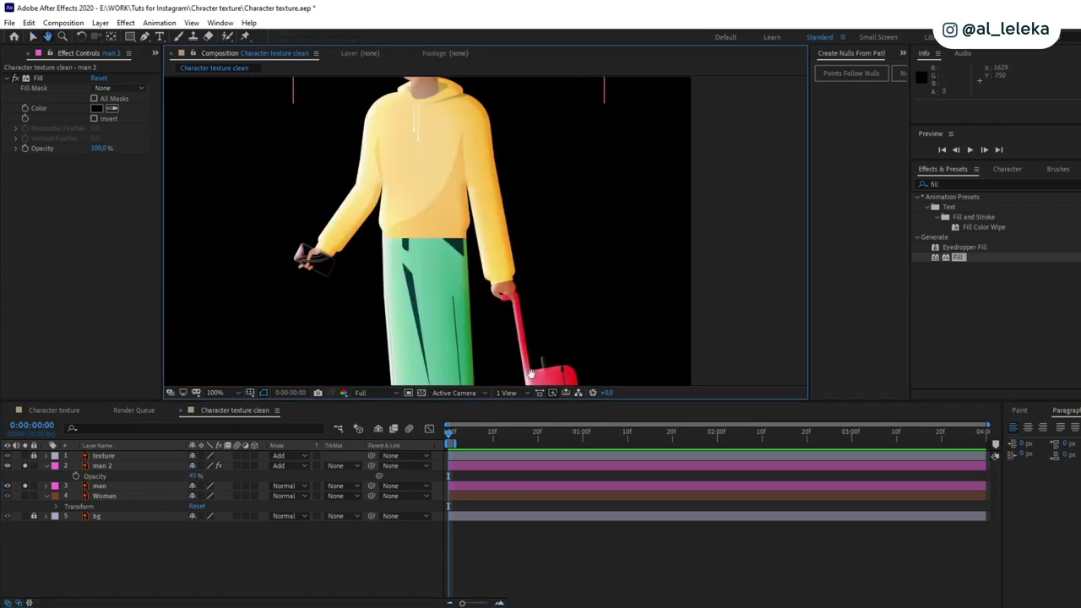
pyautogui.moveTo(430, 172); pyautogui.dragTo(477, 307)
pyautogui.scroll(-2, 431, 354)
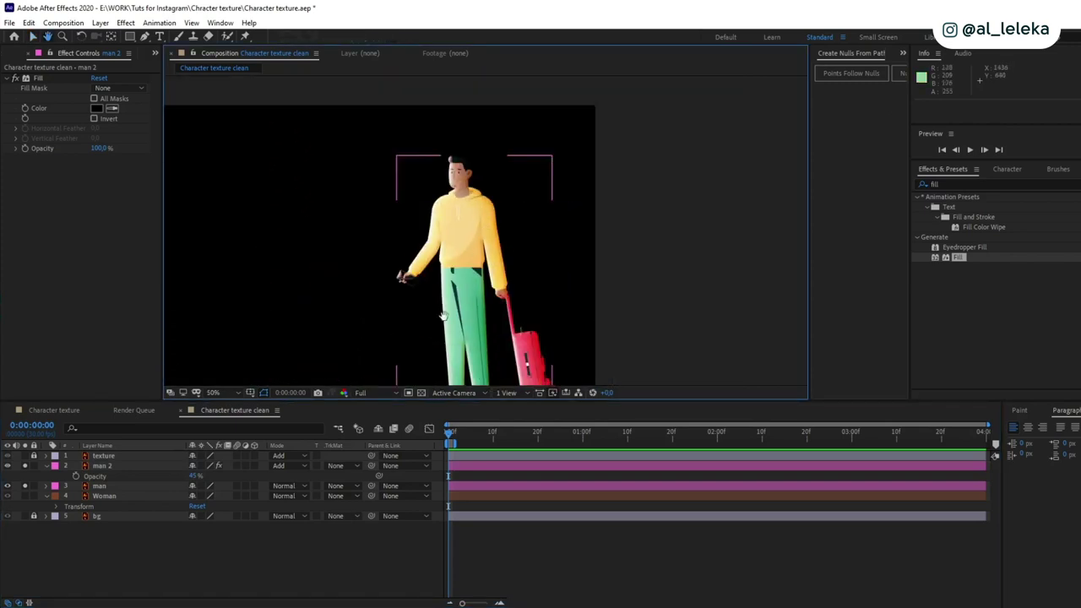
pyautogui.click(343, 600)
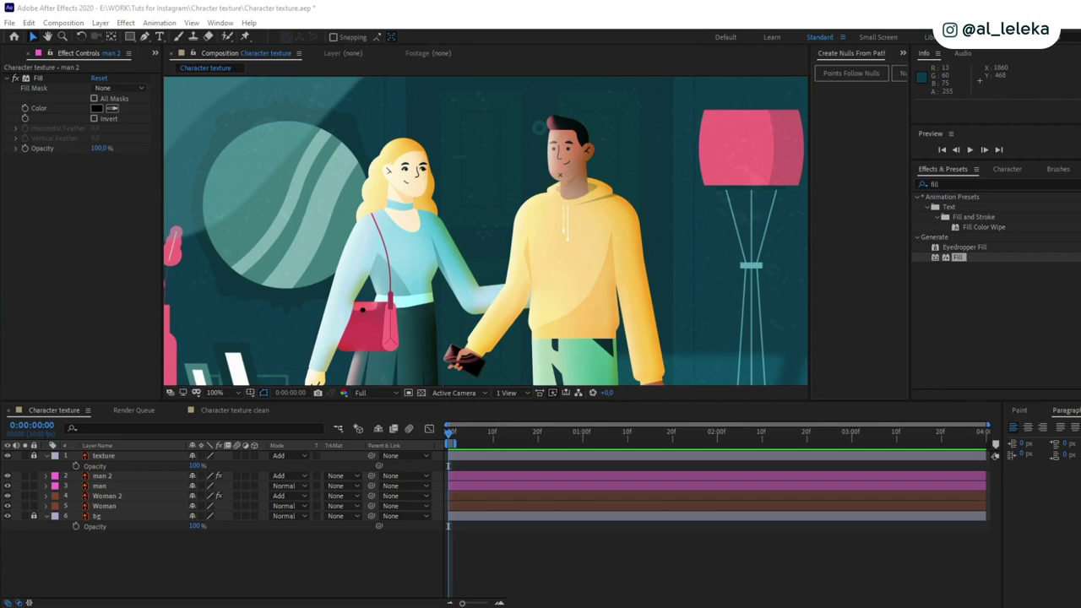
pyautogui.hotkey('ctrl', 'space')
pyautogui.press('Escape')
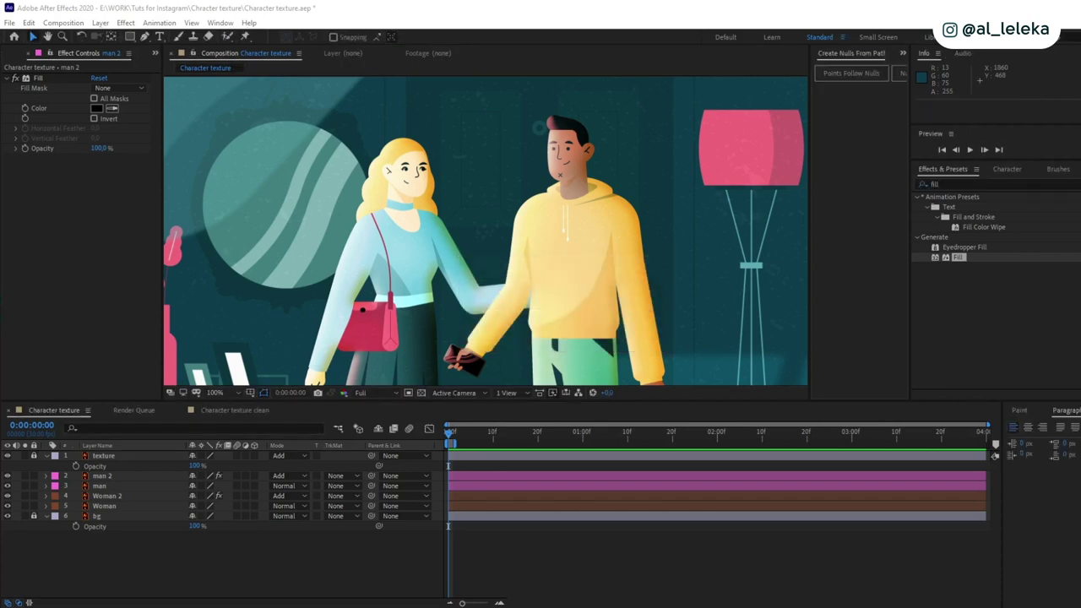